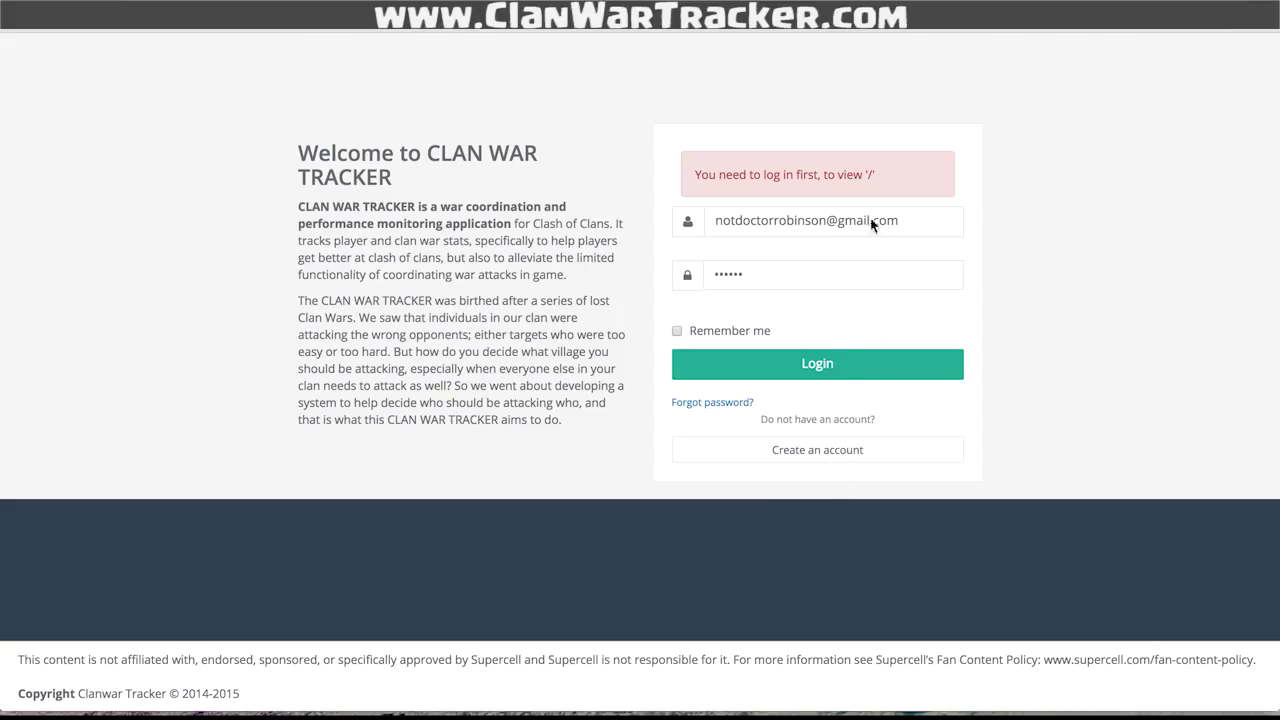
# - Log in to ClanWarTracker with the already-filled email and password
pyautogui.click(806, 362)
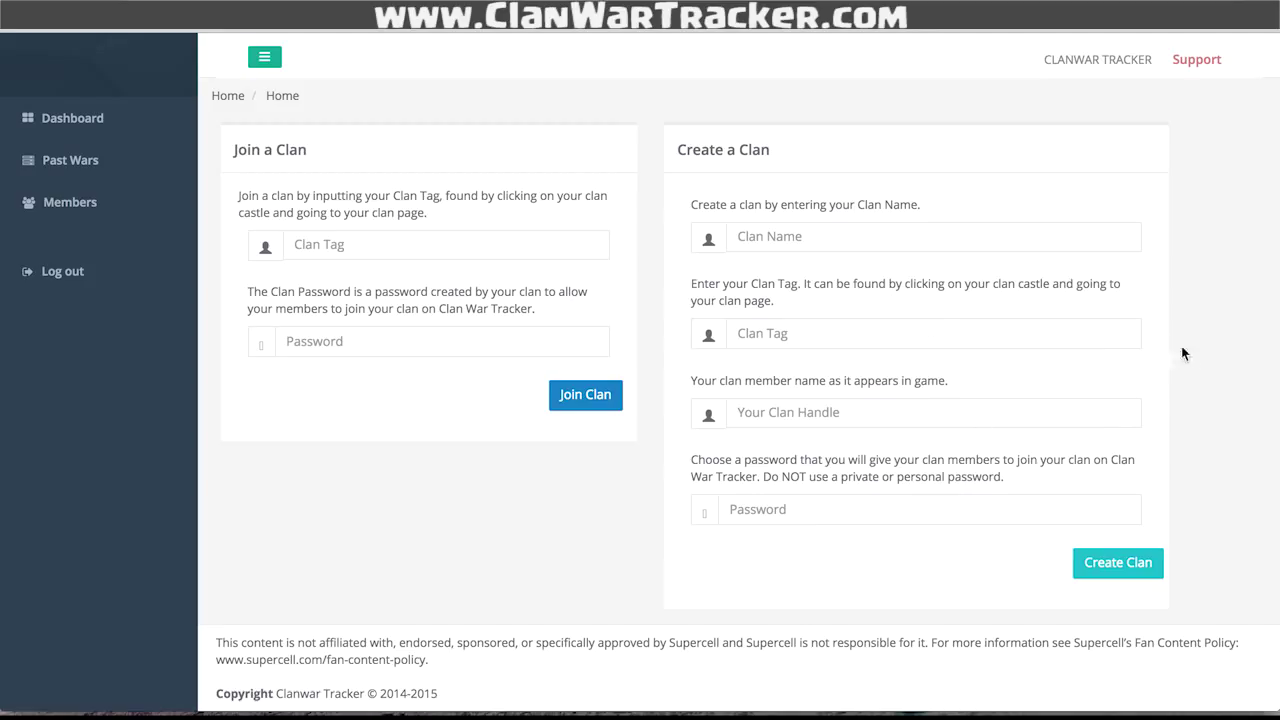
# - Enter notRealDedicated as the new clan's name from the autofill suggestion
pyautogui.click(978, 227)
pyautogui.write('no')
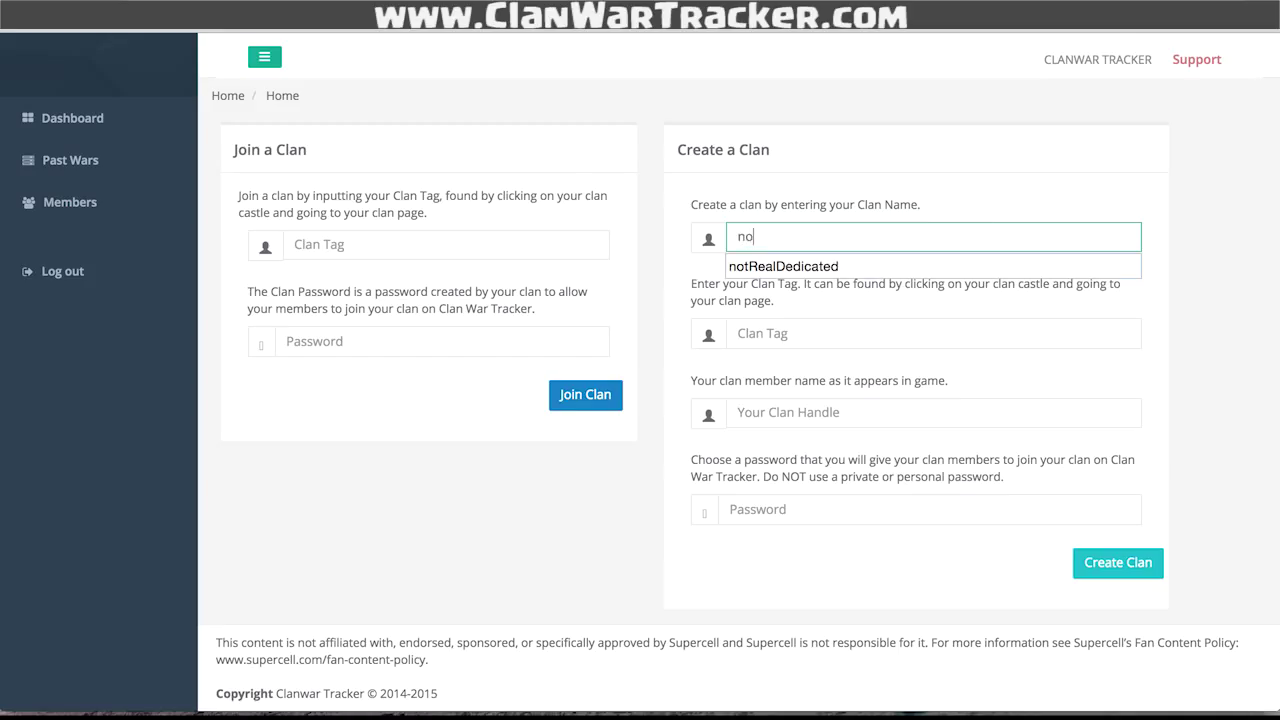
pyautogui.write('t')
pyautogui.press('Down')
pyautogui.press('Return')
pyautogui.press('Tab')
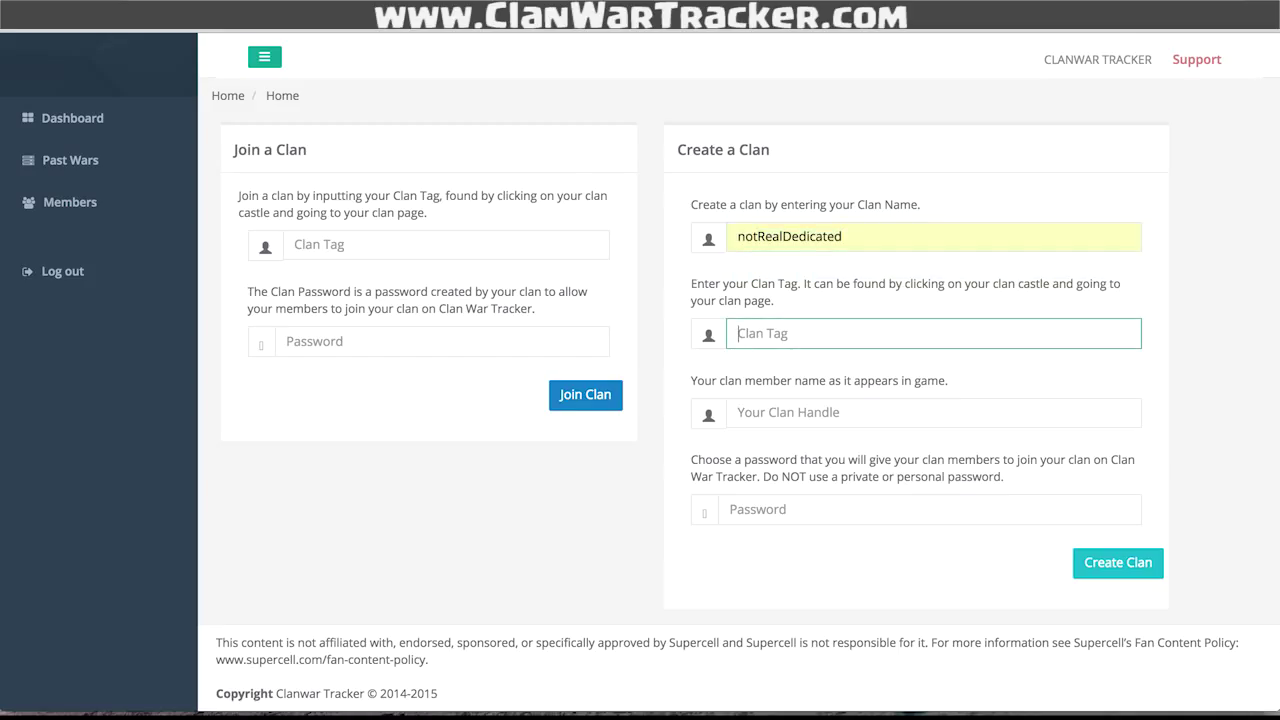
# - Check the game screenshot, then fill in clan tag #12345678 and your in-game handle
pyautogui.click(905, 672)
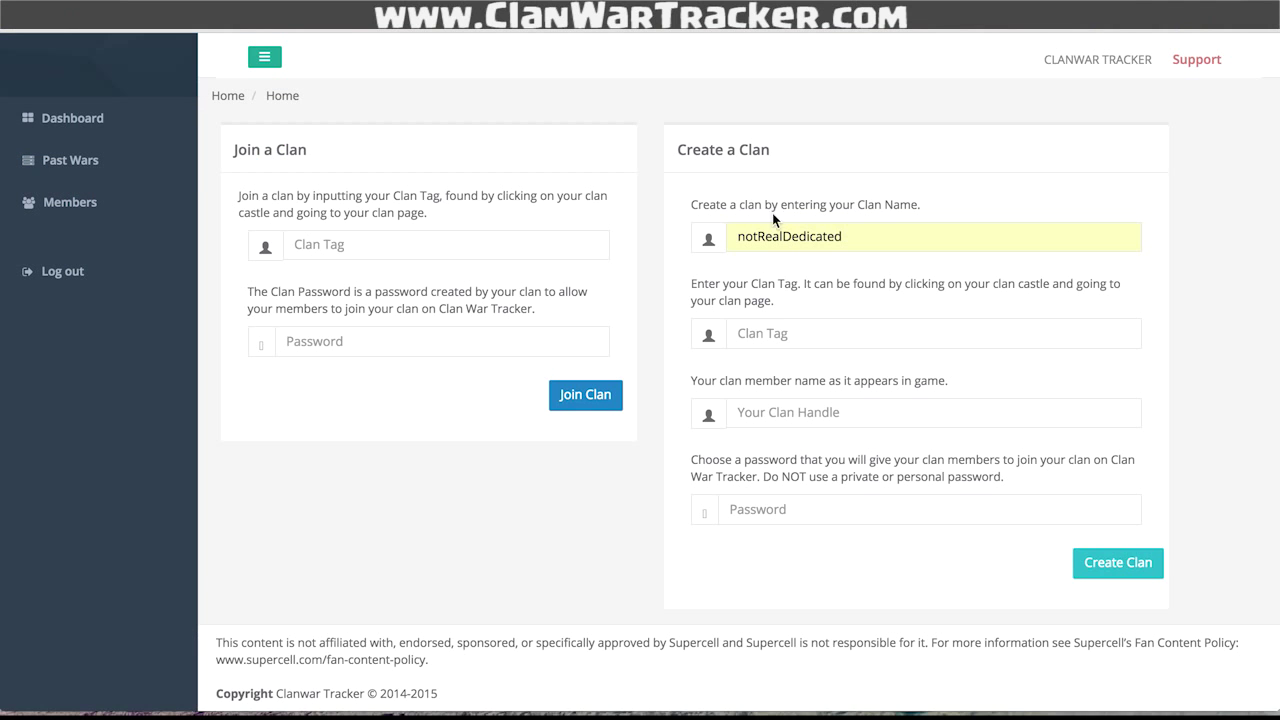
pyautogui.click(837, 336)
pyautogui.write('#12345678')
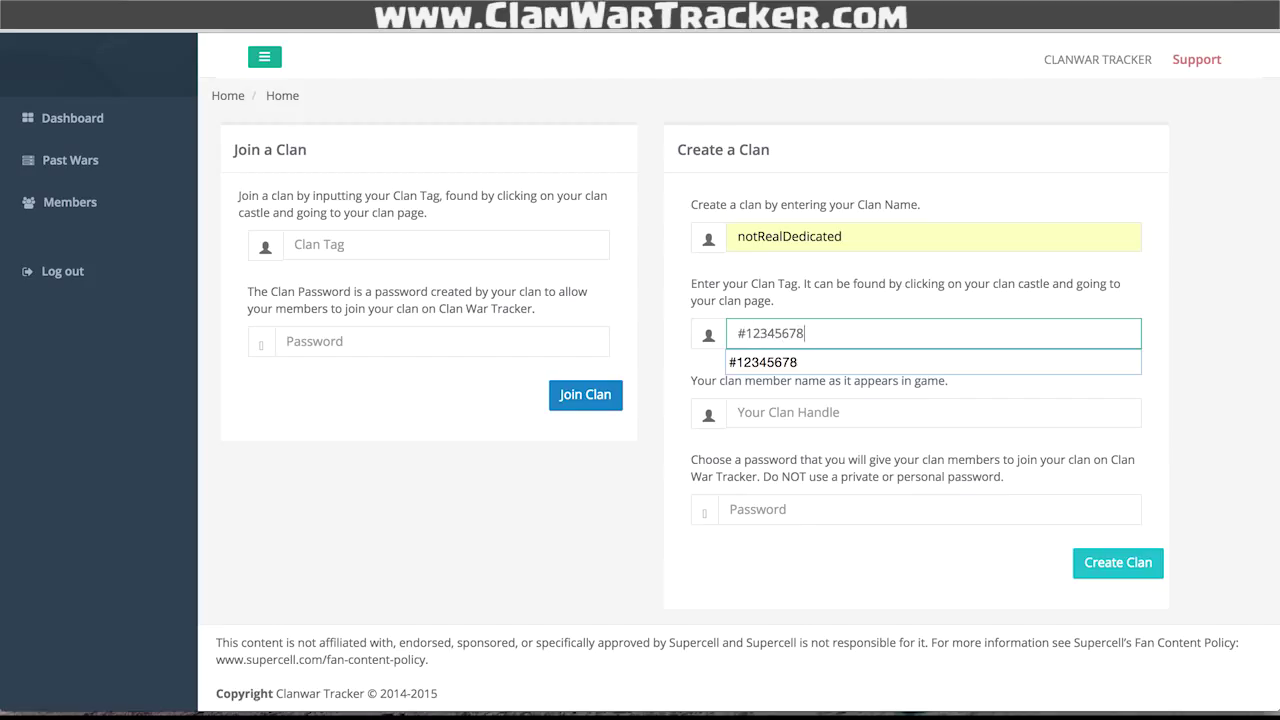
pyautogui.press('Tab')
pyautogui.write('notDoctorRobinson')
pyautogui.click(803, 502)
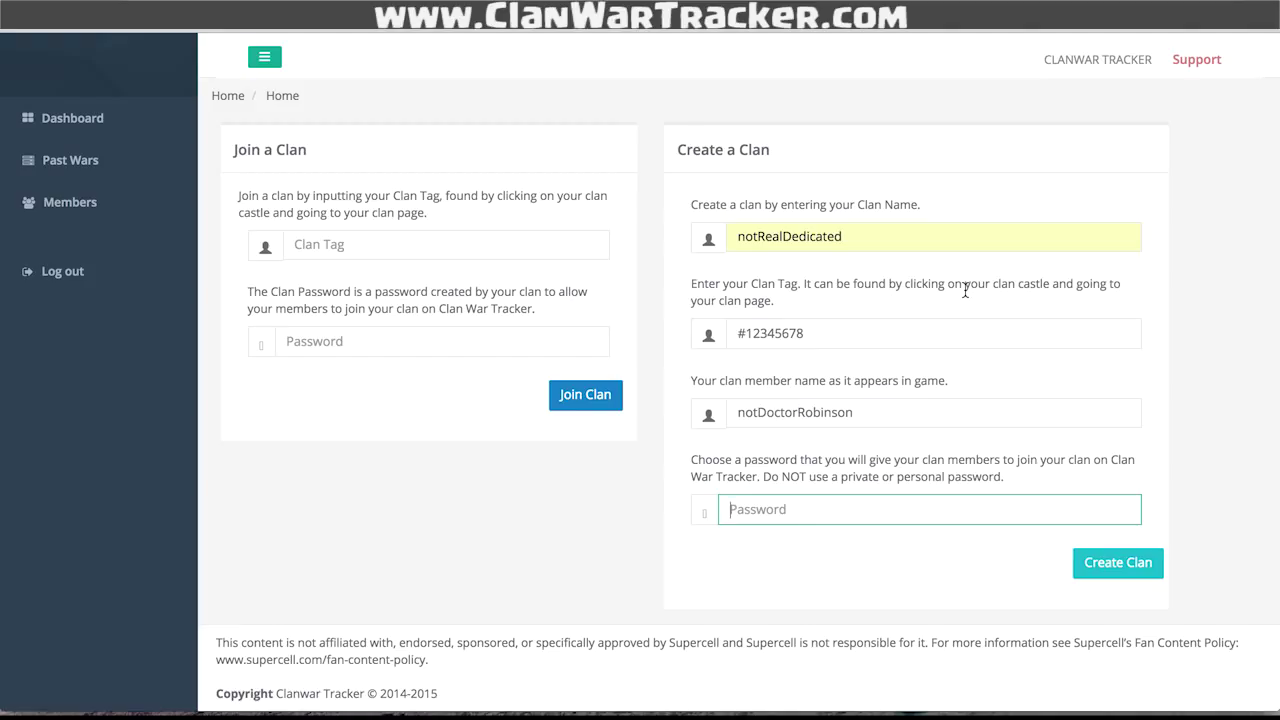
# - Join the clan with tag #12345678 and the clan's join password
pyautogui.click(421, 244)
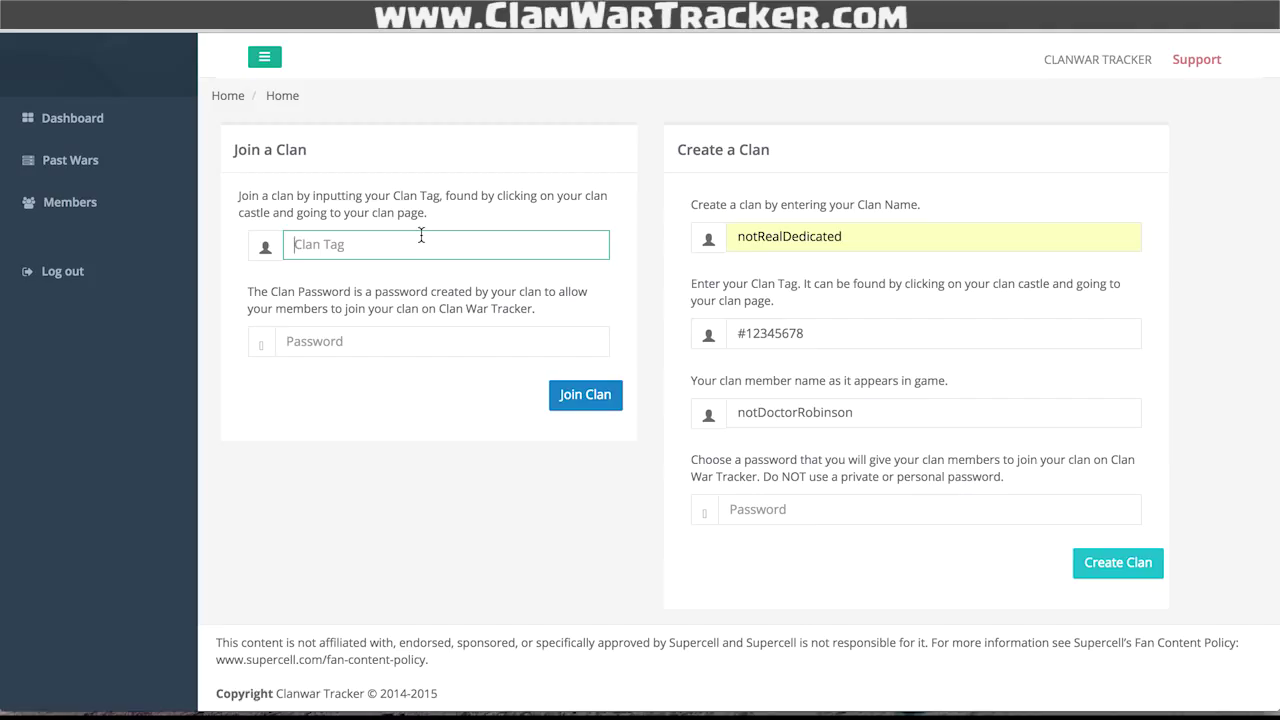
pyautogui.write('#')
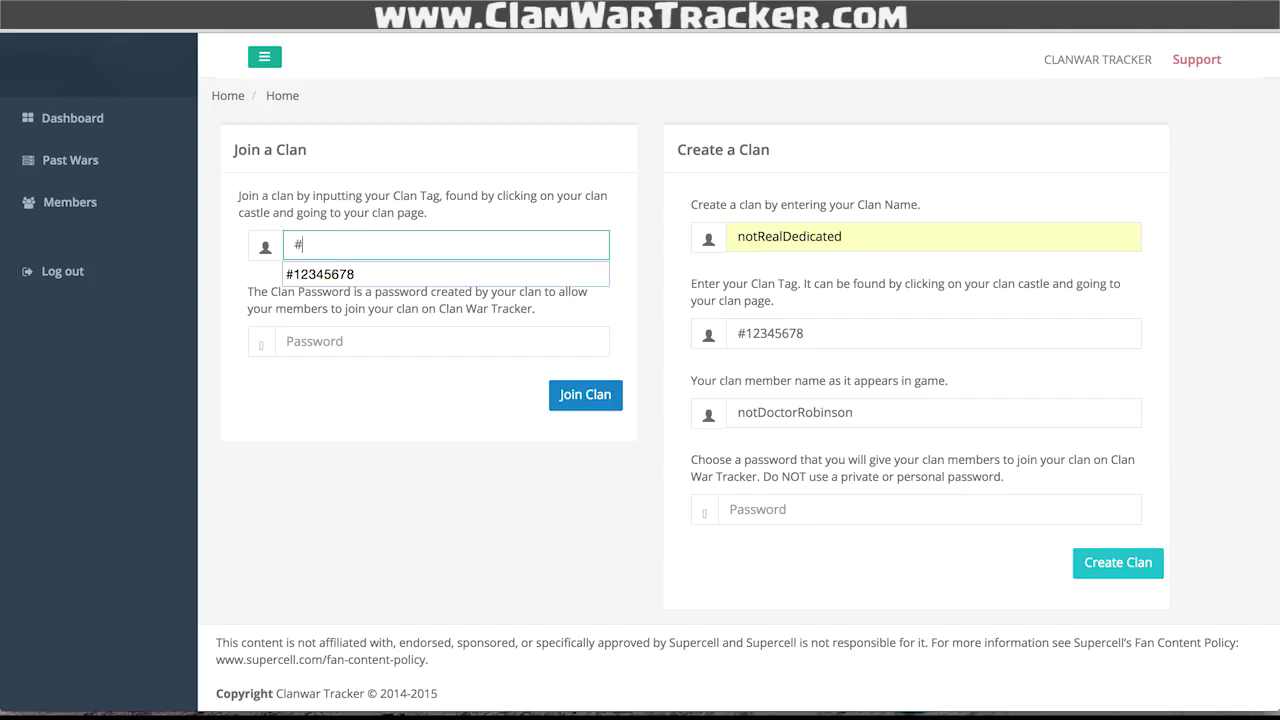
pyautogui.write('12345678')
pyautogui.click(366, 366)
pyautogui.click(378, 347)
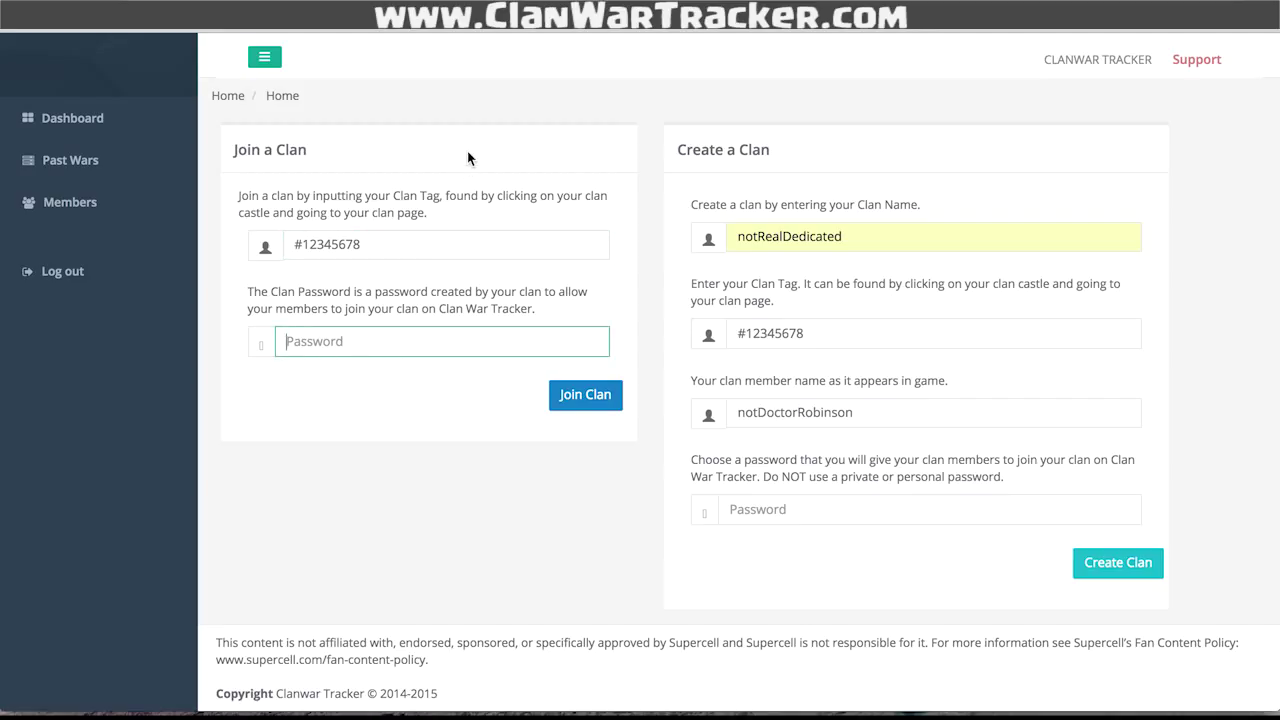
pyautogui.write('clanwartracker')
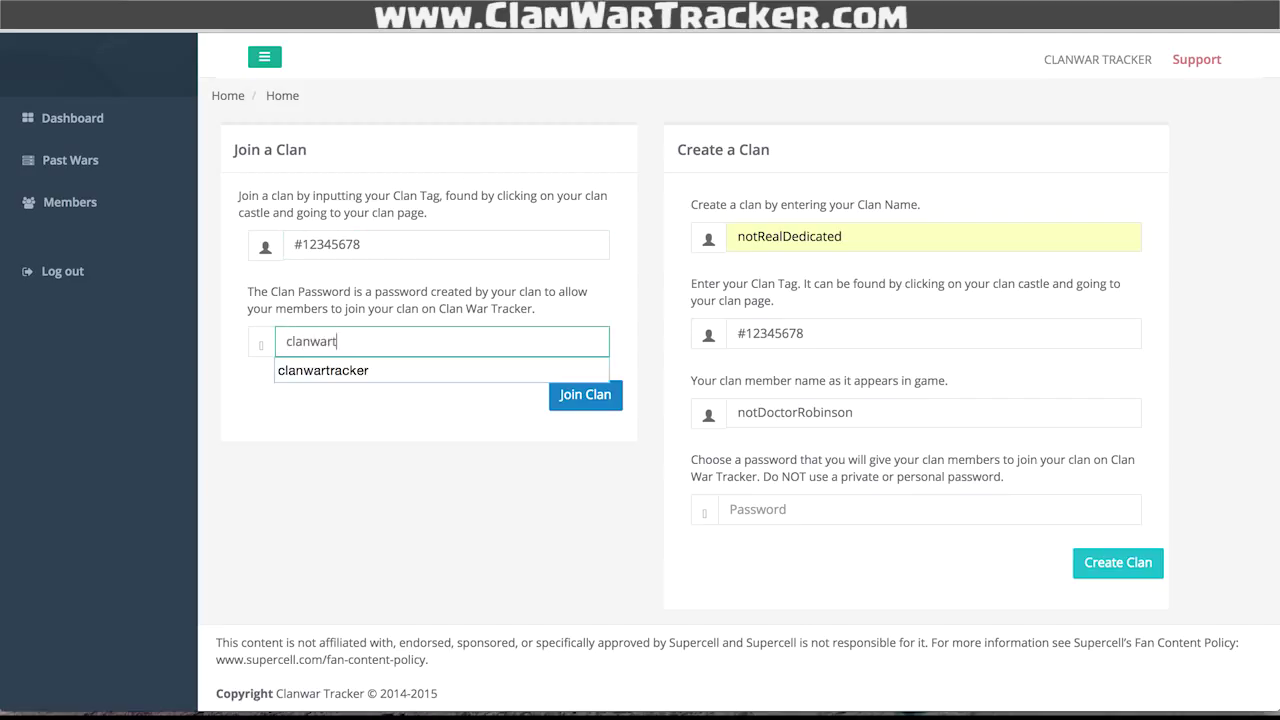
pyautogui.click(513, 293)
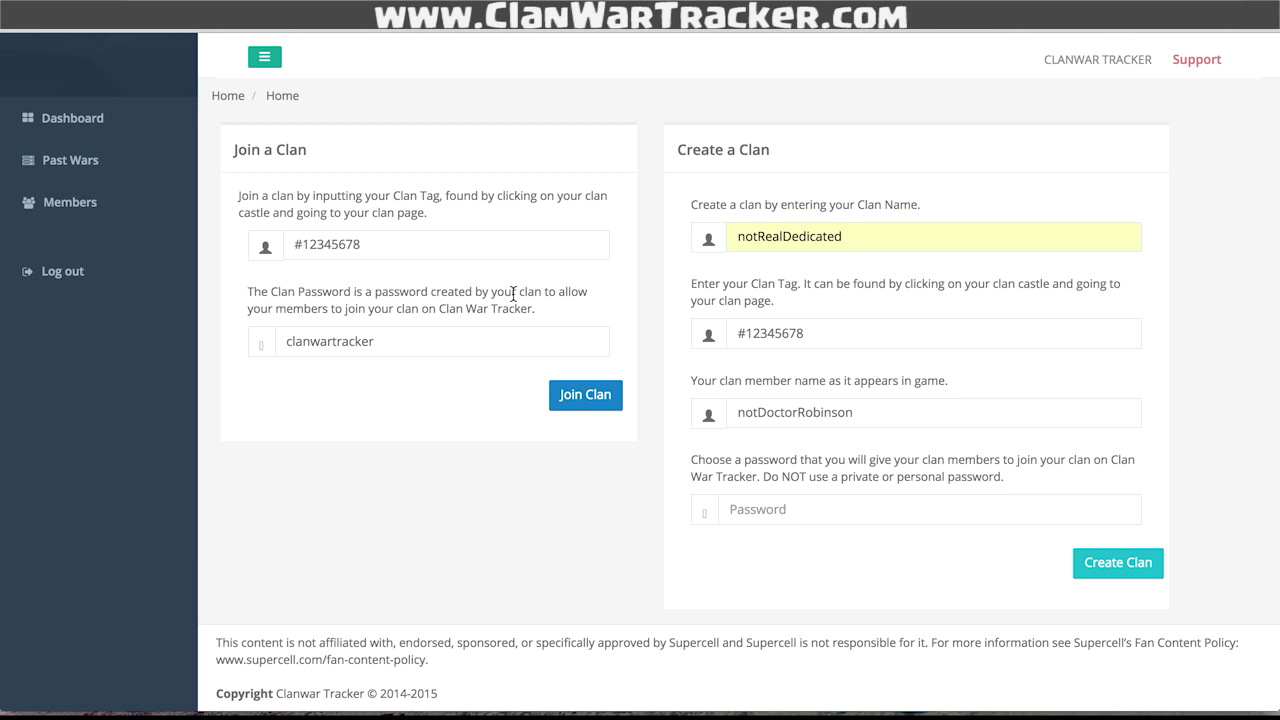
pyautogui.click(597, 398)
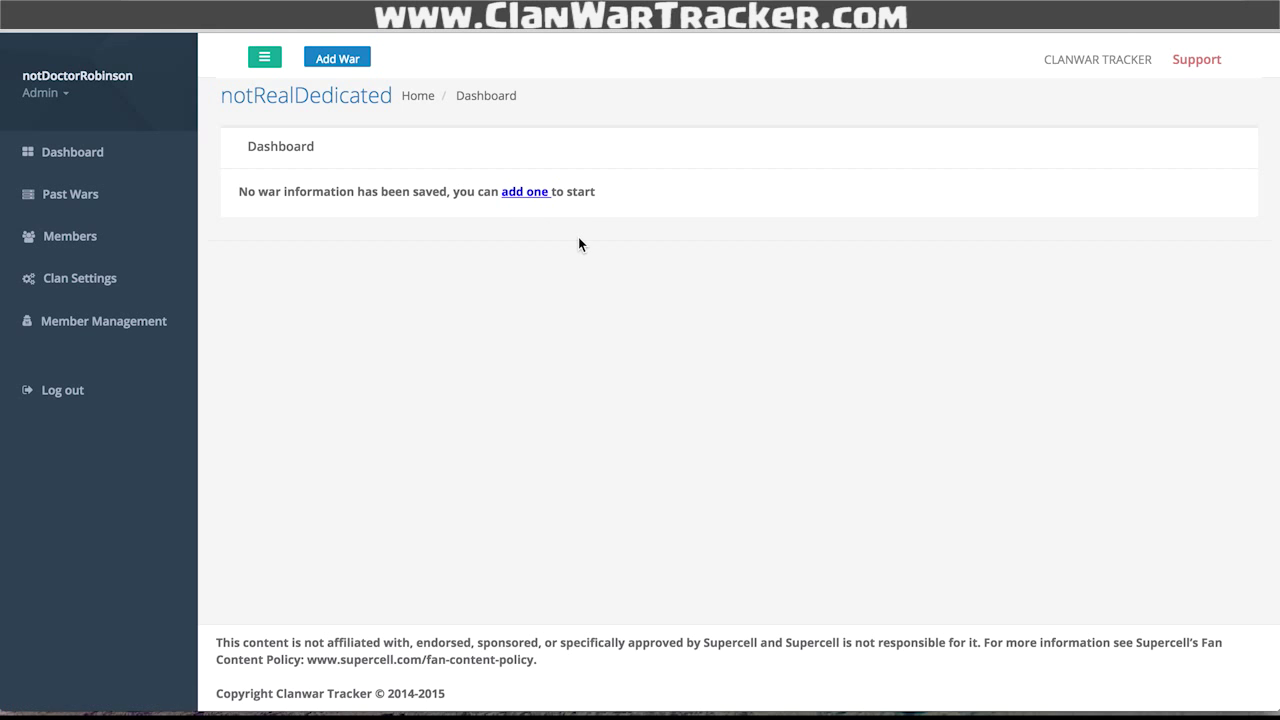
# - On Member Management, add a new member by name with Town Hall level 8
pyautogui.click(70, 236)
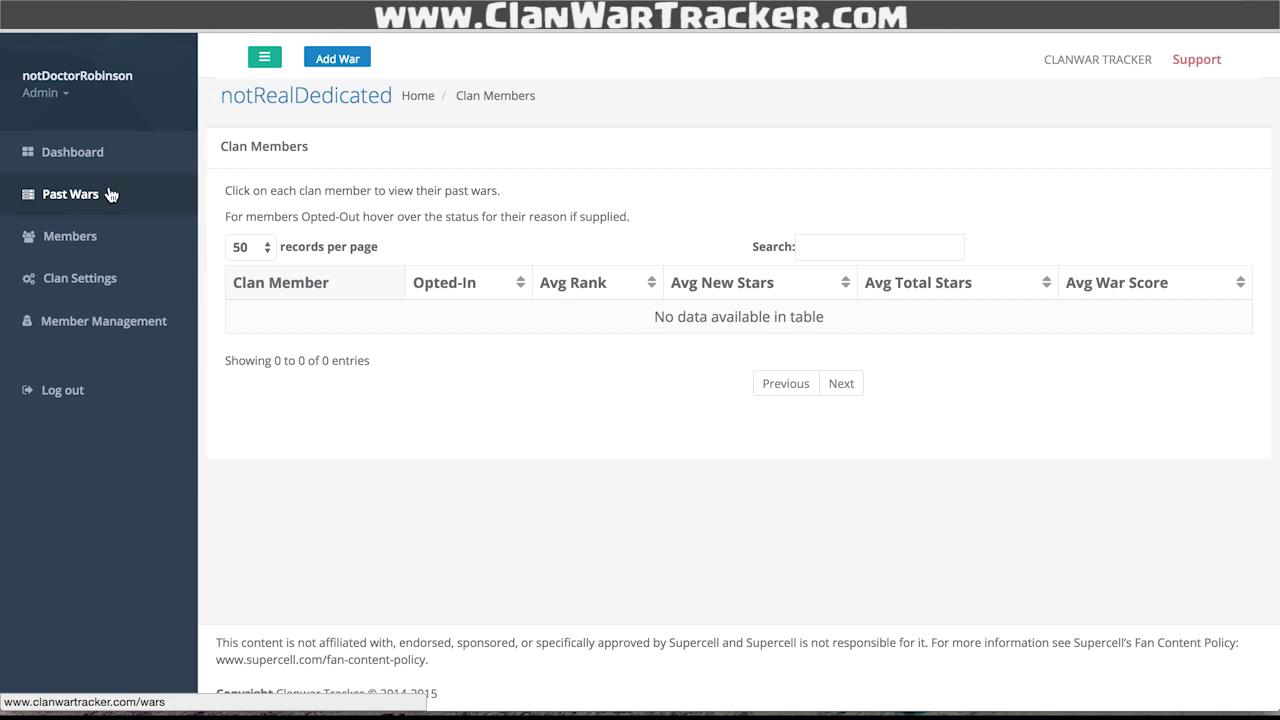
pyautogui.click(104, 322)
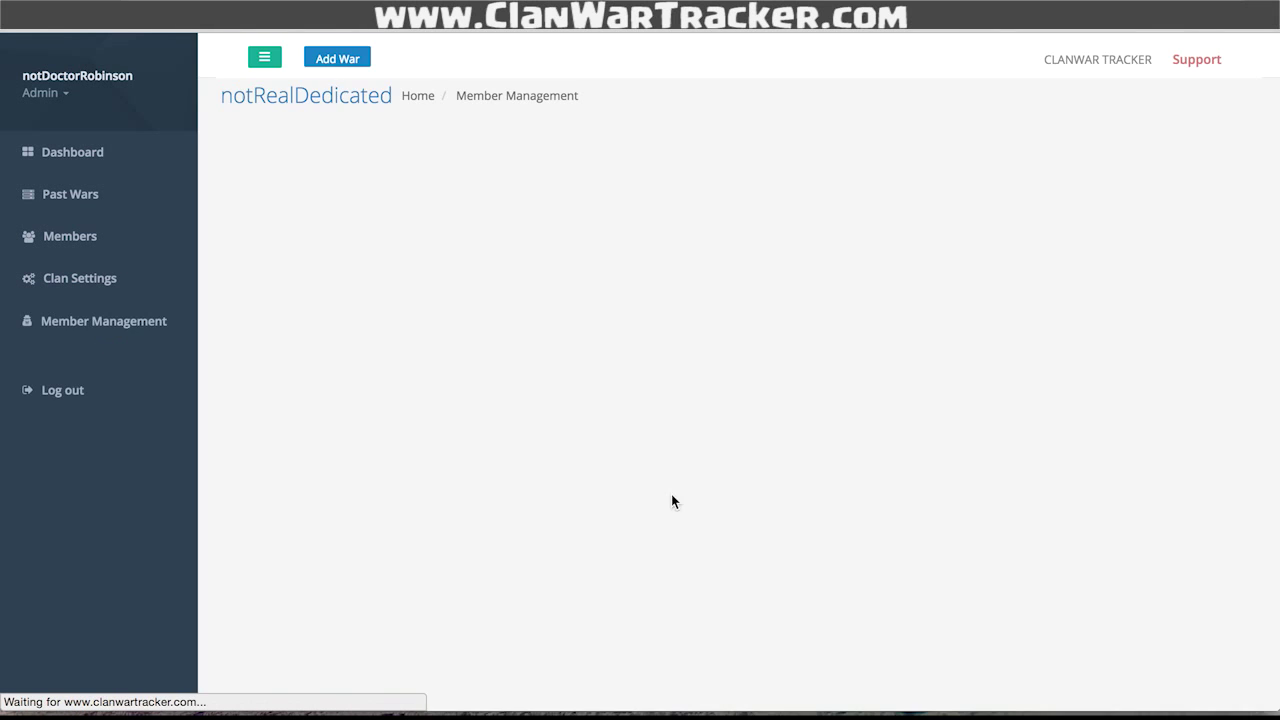
pyautogui.scroll(-4, 983, 215)
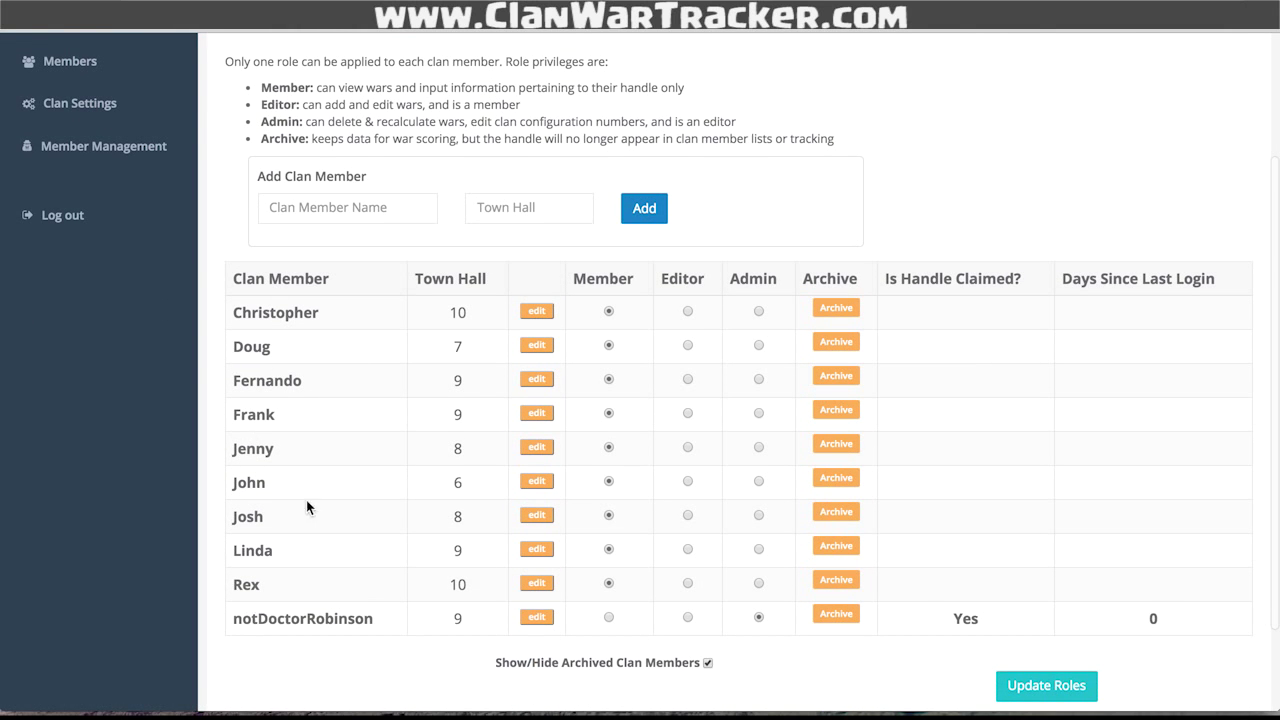
pyautogui.click(354, 210)
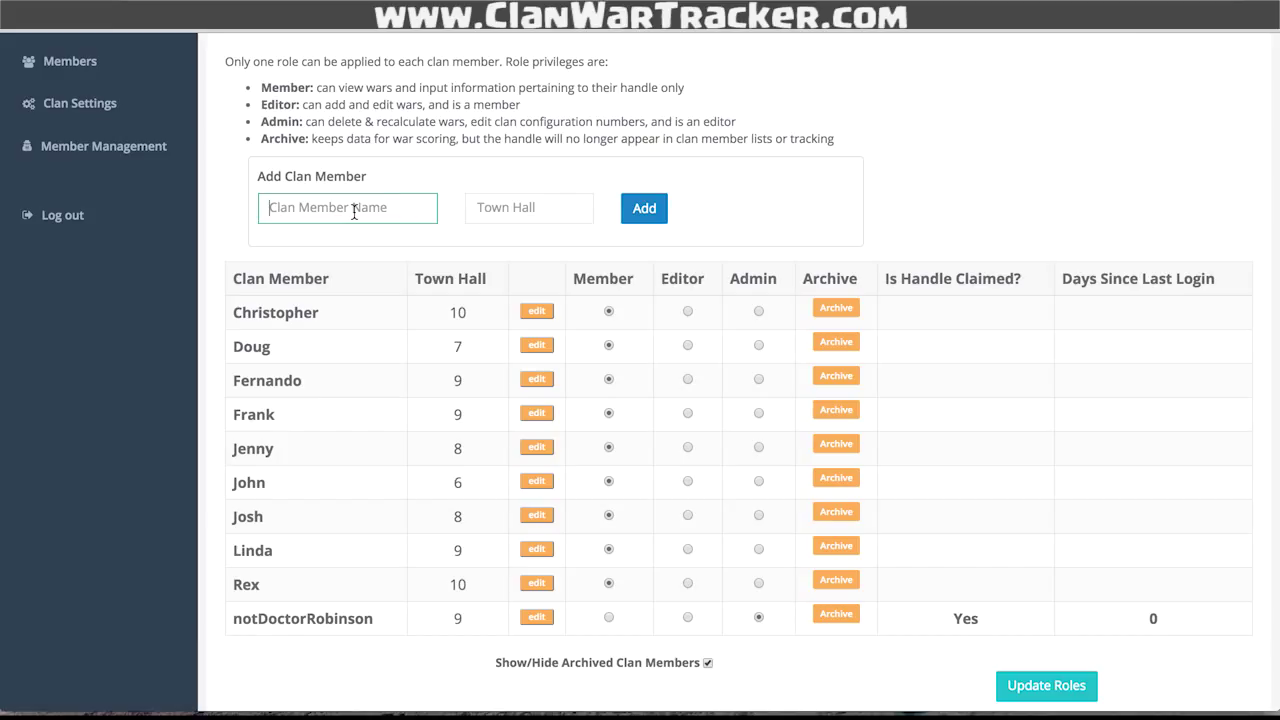
pyautogui.write('Ryan')
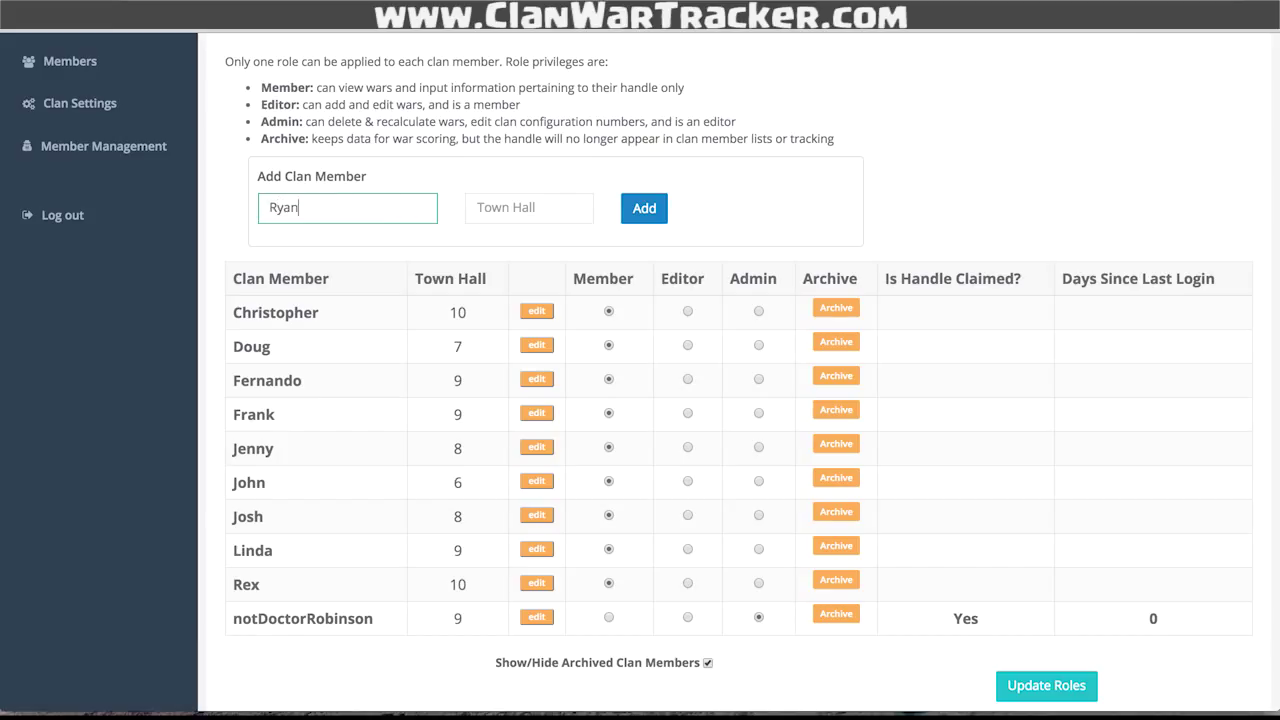
pyautogui.press('Tab')
pyautogui.write('8')
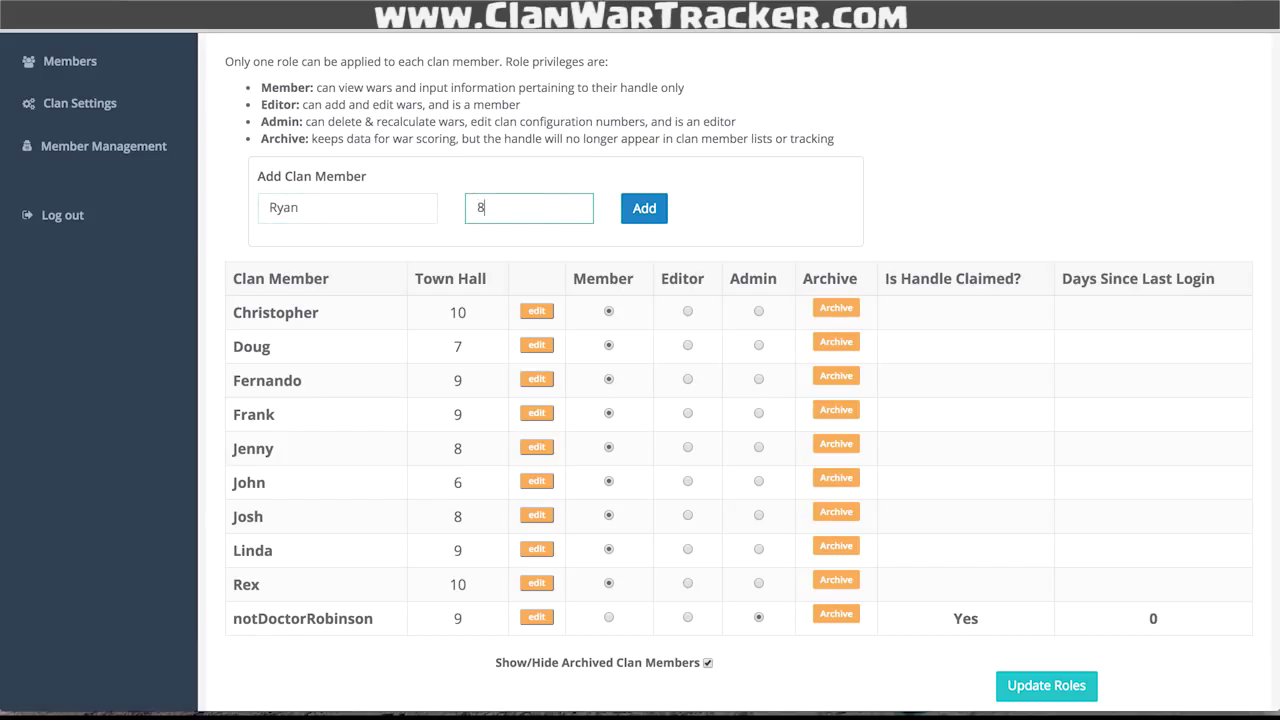
pyautogui.press('Tab')
pyautogui.press('Return')
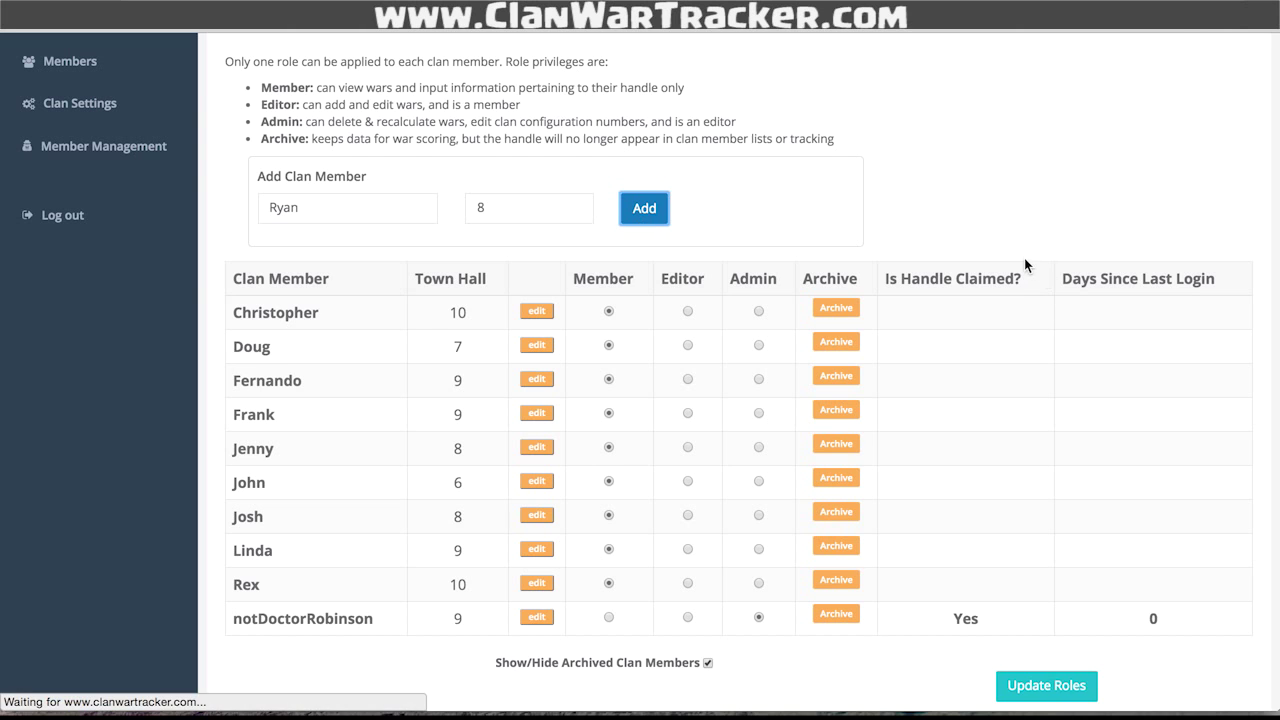
# - Highlight the Member and Editor role descriptions
pyautogui.scroll(-2, 1025, 262)
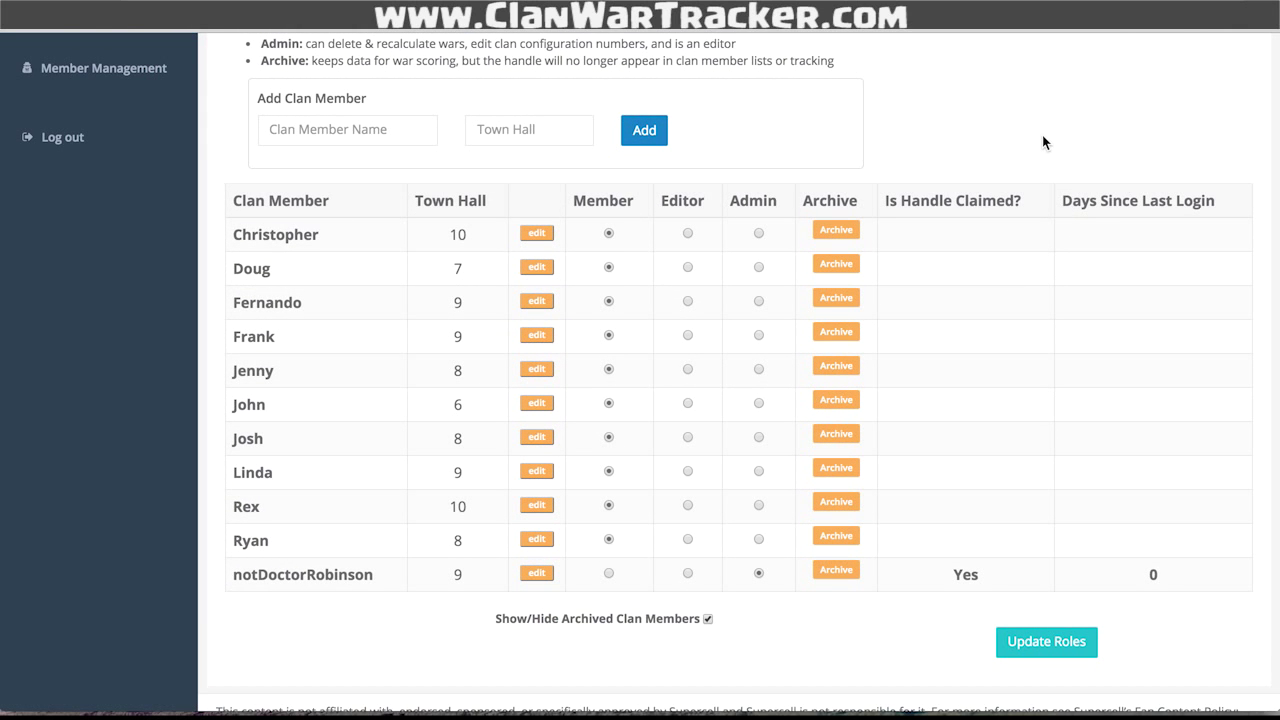
pyautogui.scroll(2, 1043, 142)
pyautogui.moveTo(259, 74); pyautogui.dragTo(408, 112)
# - Archive the fifth roster member, a Town Hall 8 player, and confirm with 'Yes, I am sure'
pyautogui.click(877, 110)
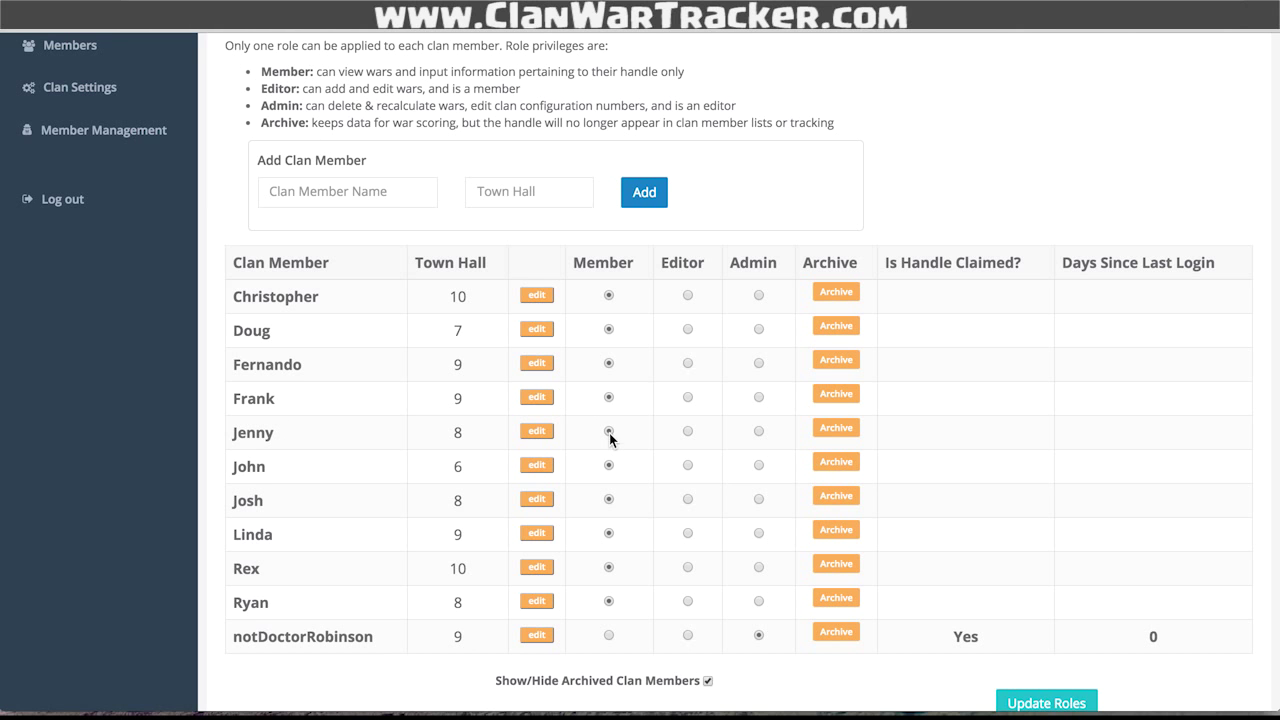
pyautogui.click(843, 432)
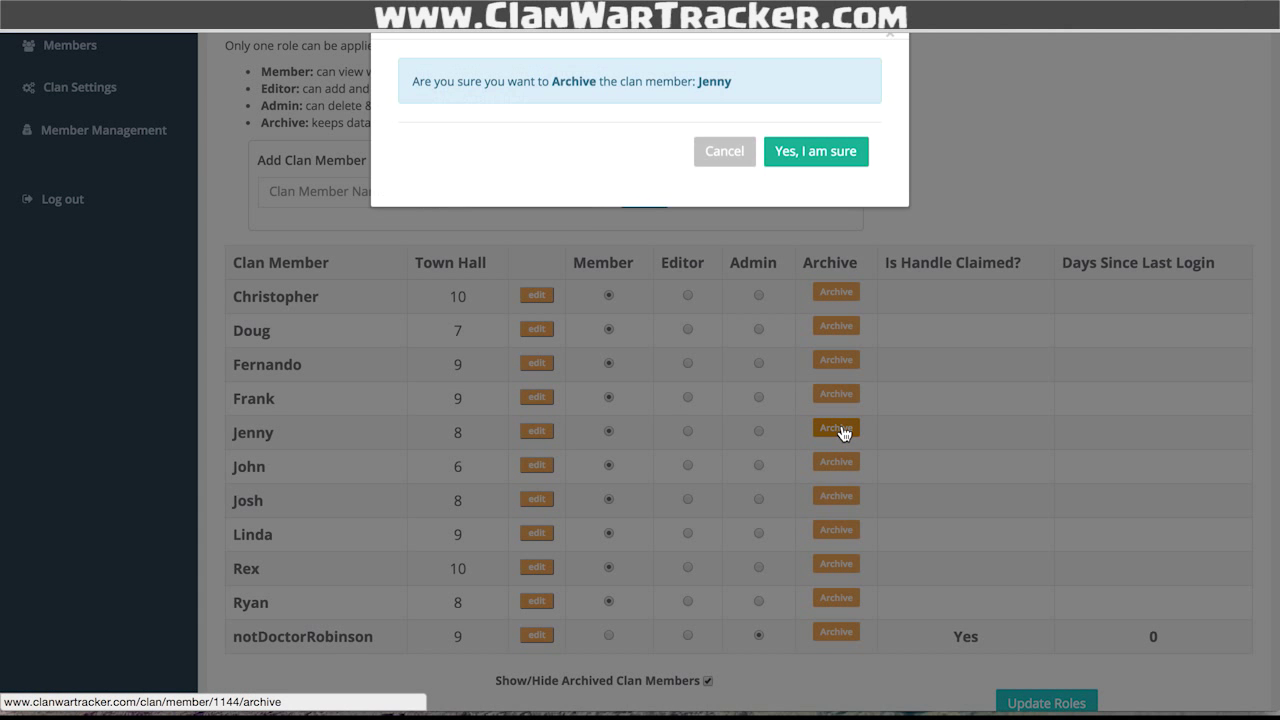
pyautogui.click(800, 212)
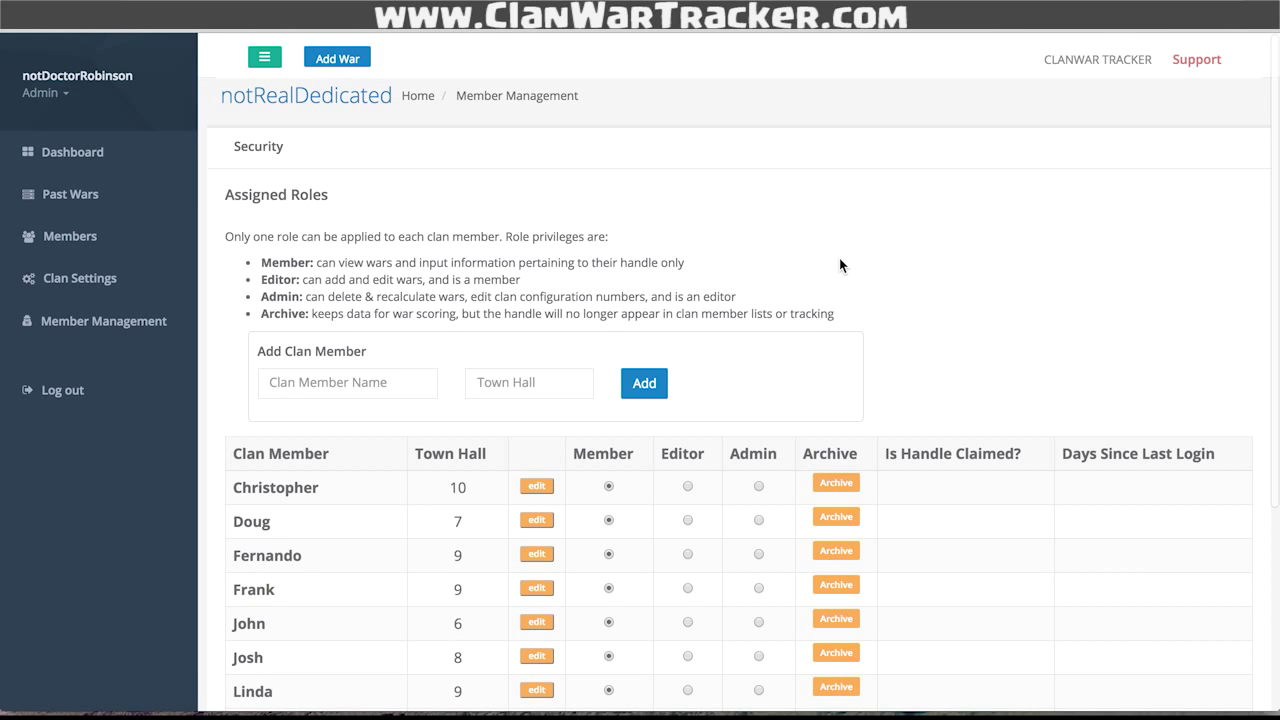
pyautogui.scroll(-3, 842, 262)
pyautogui.scroll(3, 842, 262)
# - Add a war against RealDedicated with the message 'This Clan uses LAVALOON'
pyautogui.click(337, 58)
pyautogui.click(603, 240)
pyautogui.write('RealDed')
pyautogui.press('BackSpace')
pyautogui.write('Dedicated')
pyautogui.press('Tab')
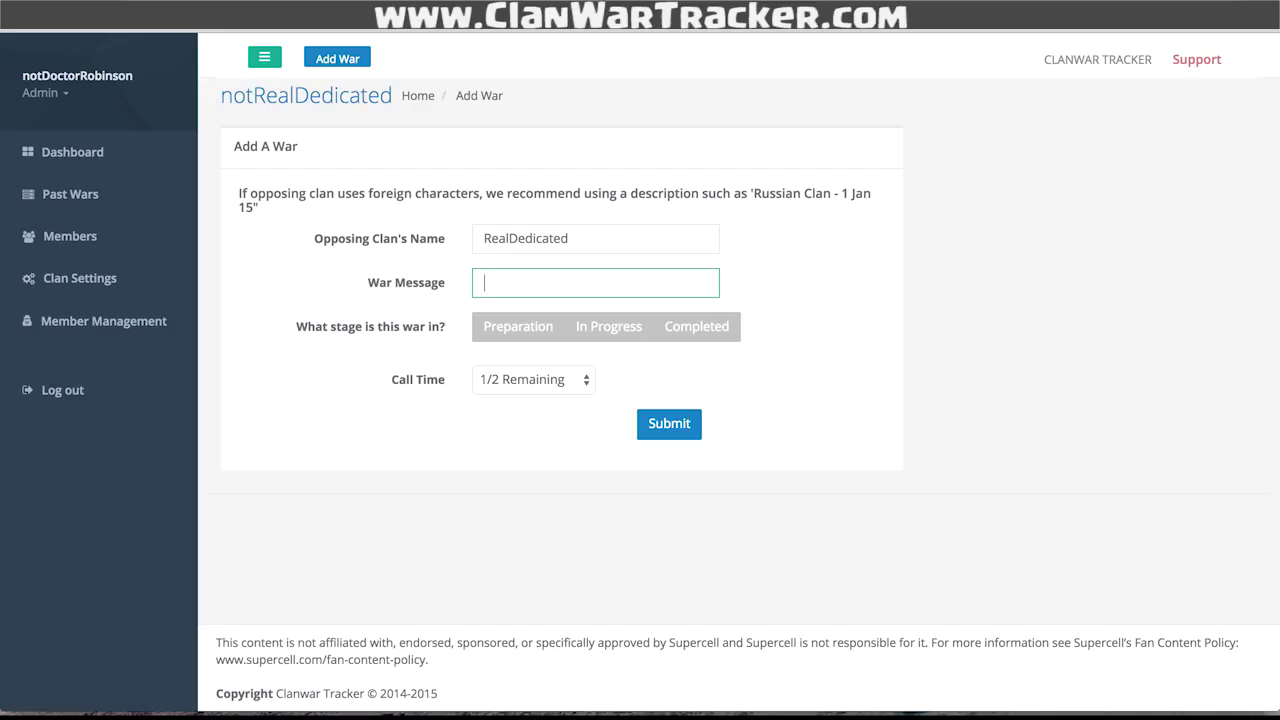
pyautogui.write('This Clan uses LAVALOON')
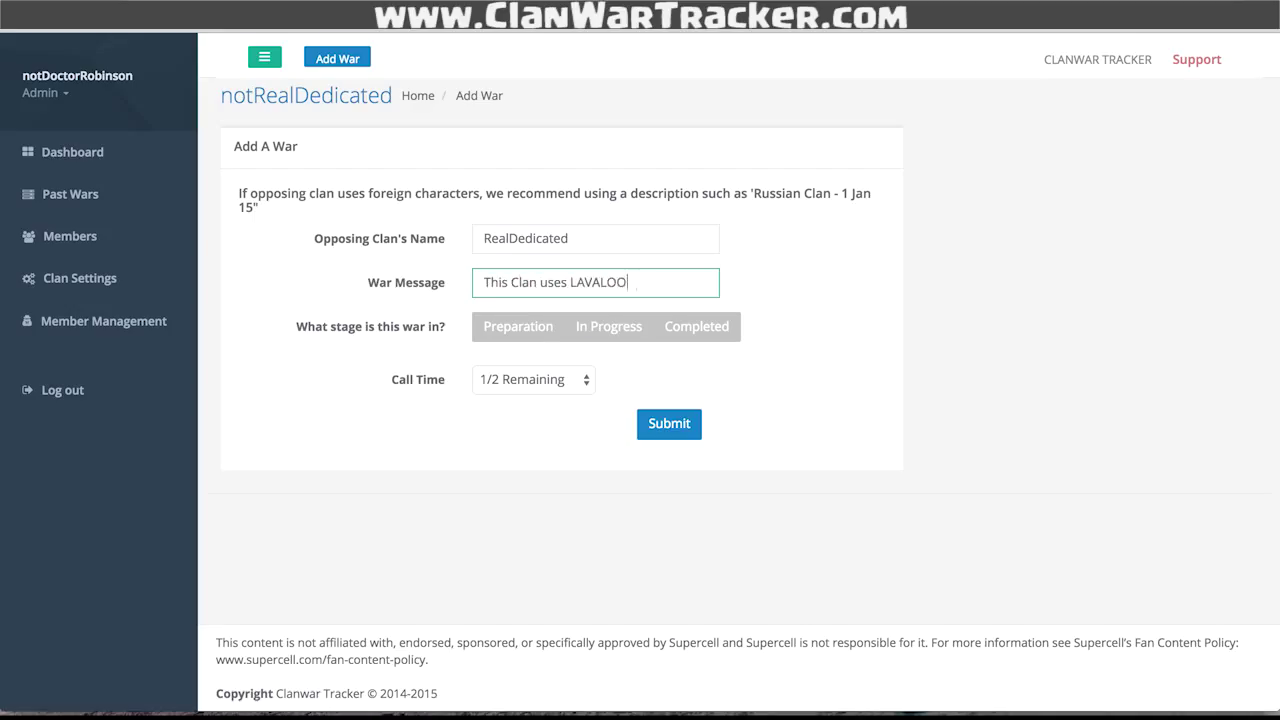
# - Set the Preparation stage to end in 23 hours 59 minutes, keeping Call Time at 1/2 Remaining
pyautogui.click(545, 328)
pyautogui.click(530, 369)
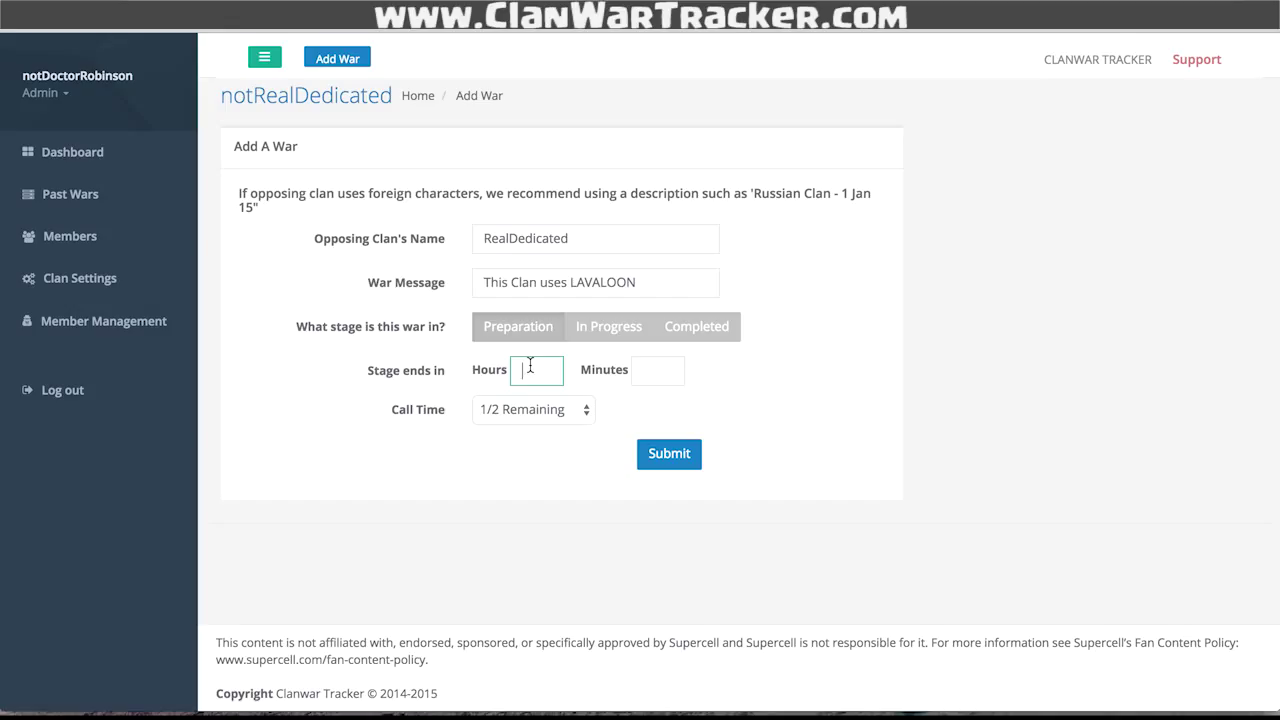
pyautogui.write('23')
pyautogui.press('Tab')
pyautogui.write('59')
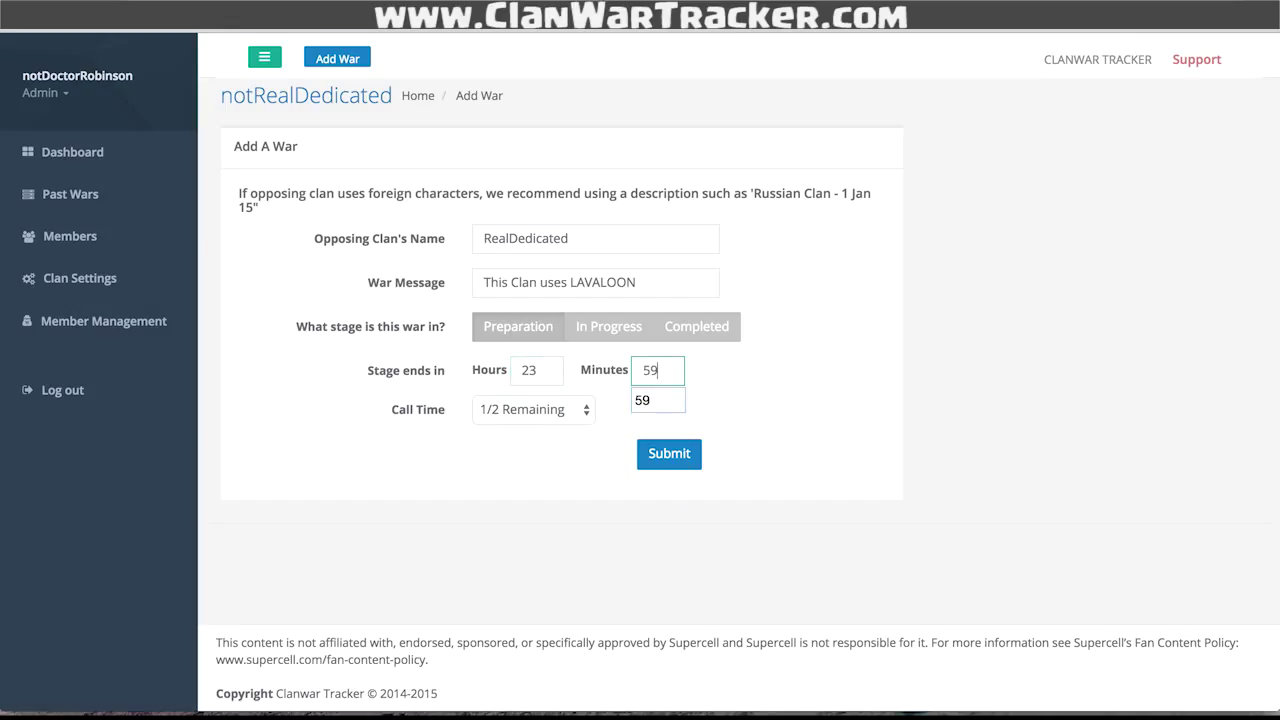
pyautogui.click(642, 401)
pyautogui.click(793, 394)
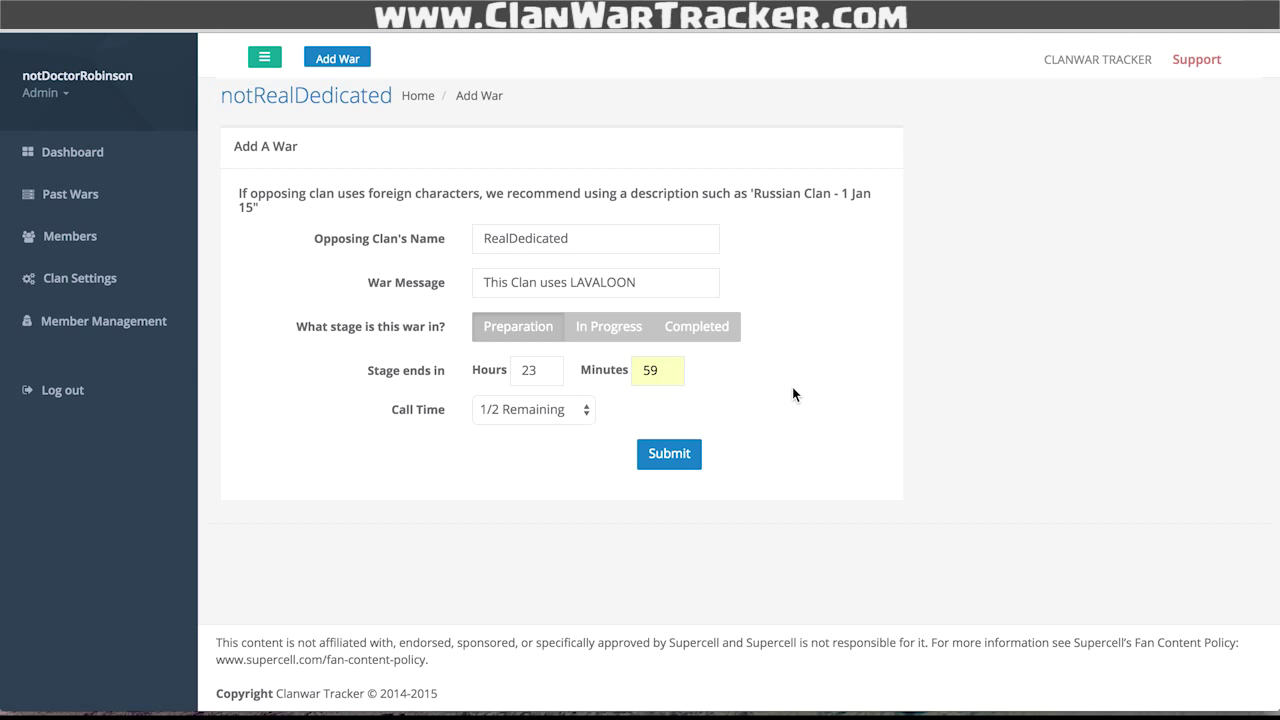
pyautogui.click(525, 409)
pyautogui.click(649, 370)
# - Submit the war and keep the number of members in war at 5
pyautogui.click(685, 452)
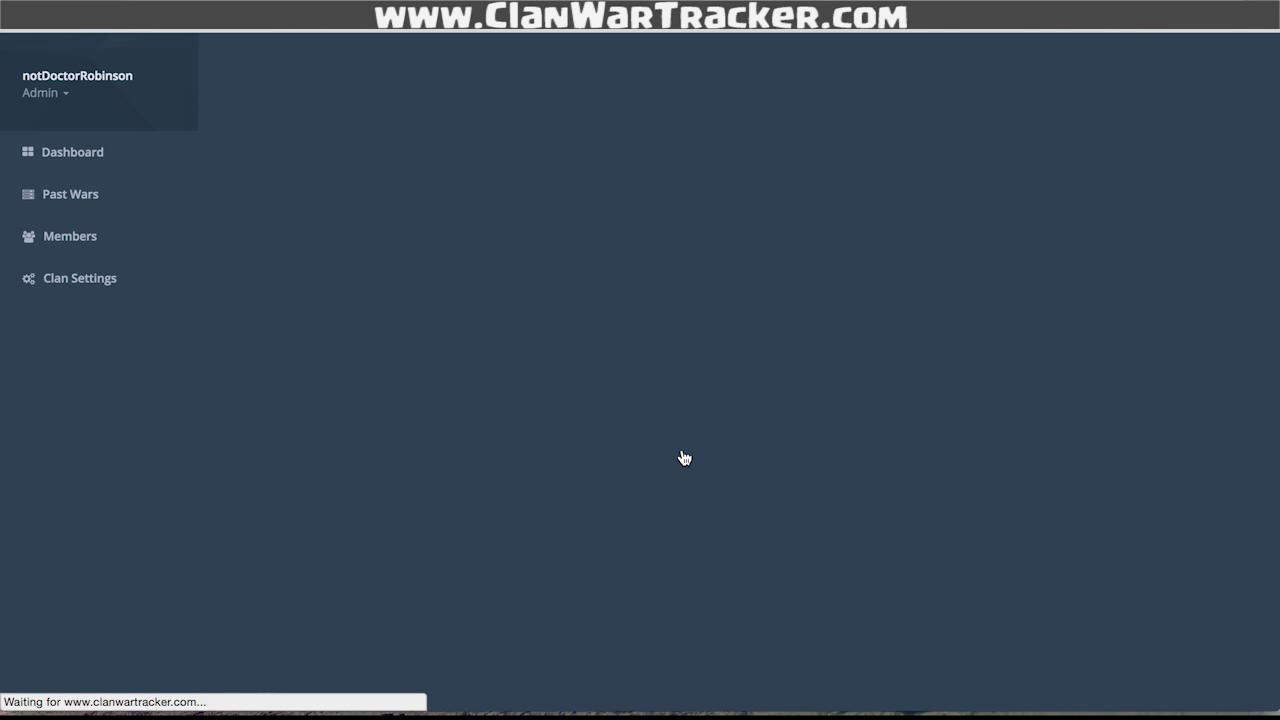
pyautogui.scroll(-5, 924, 354)
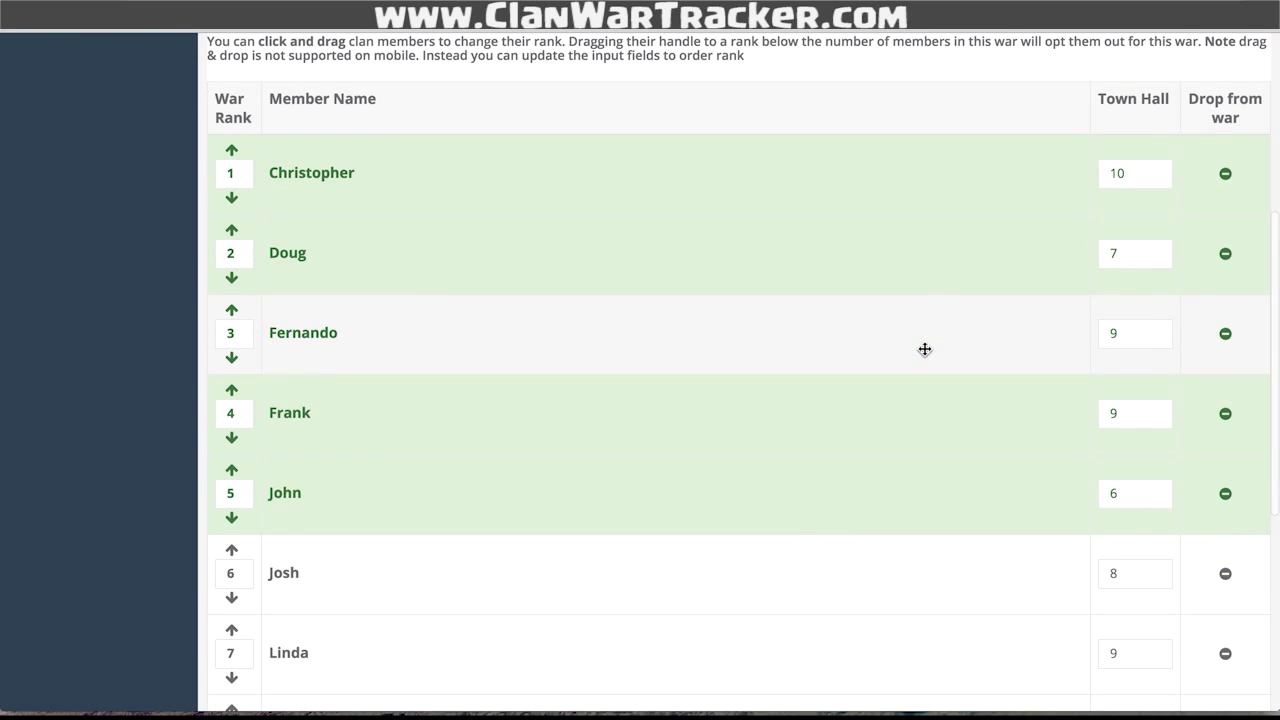
pyautogui.scroll(5, 803, 491)
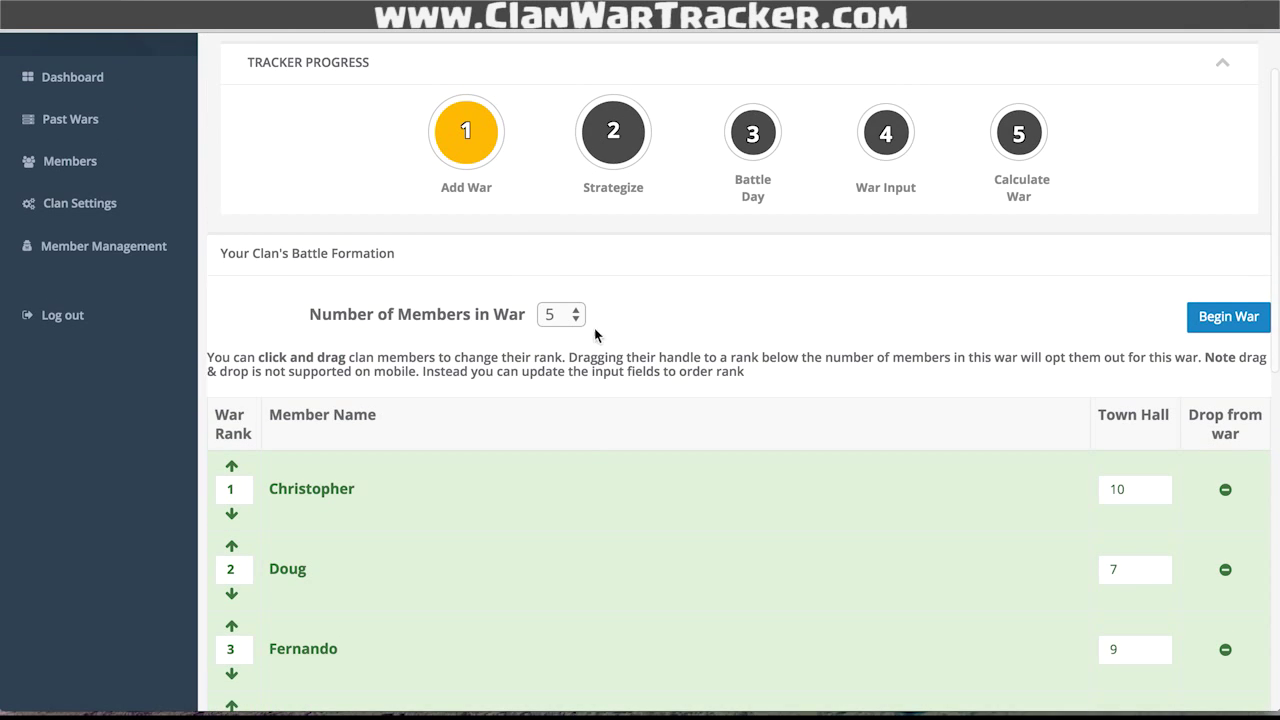
pyautogui.click(556, 314)
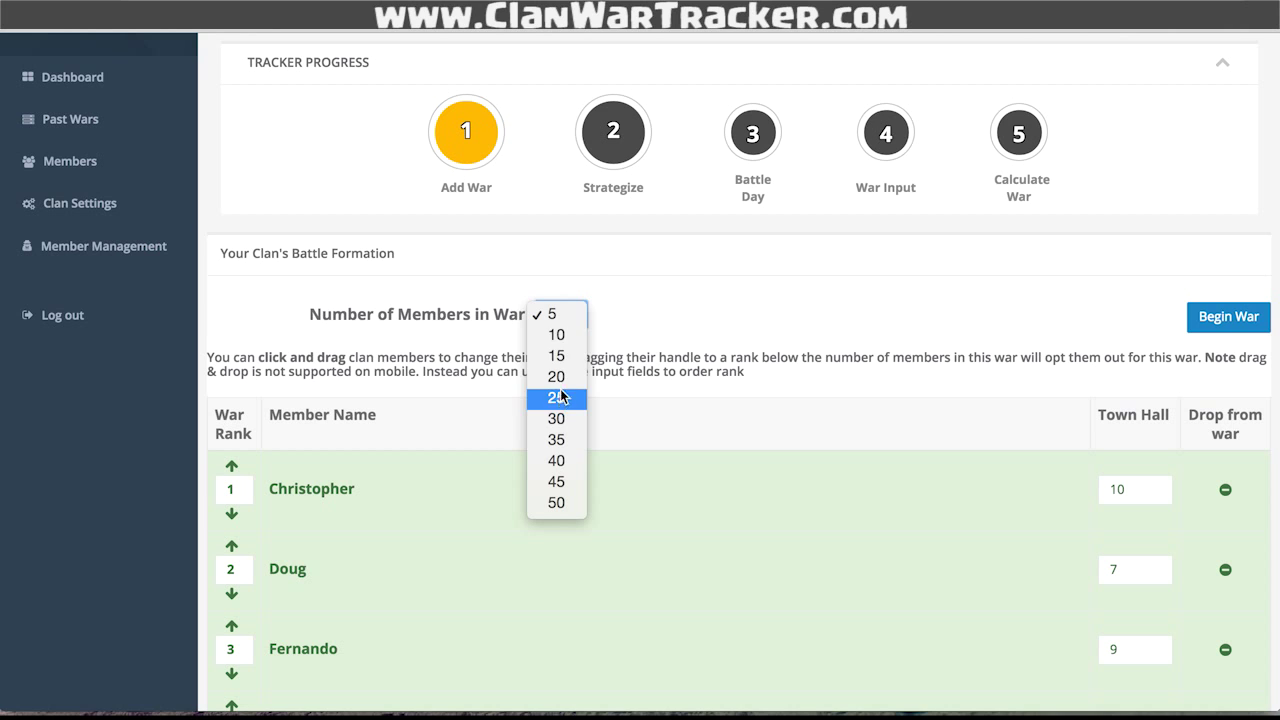
pyautogui.click(560, 315)
pyautogui.scroll(-1, 720, 324)
pyautogui.scroll(-3, 720, 320)
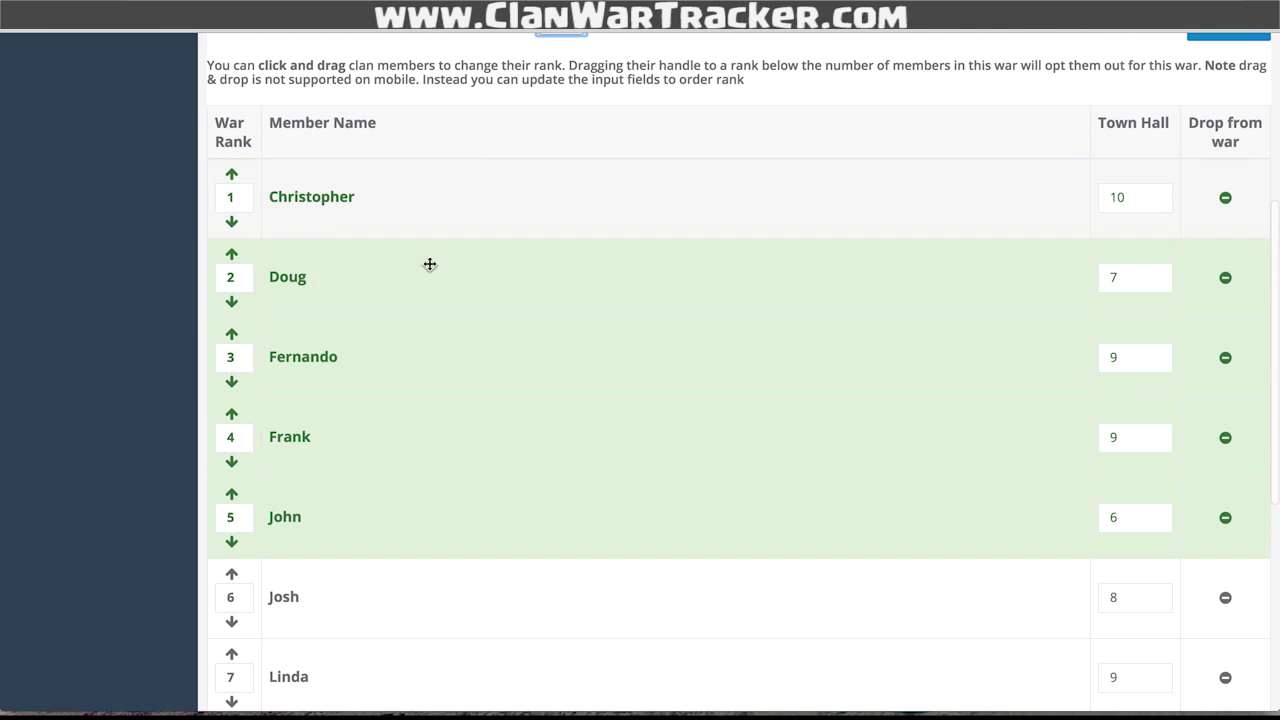
# - Rearrange the battle formation by dragging member rows to new ranks
pyautogui.moveTo(396, 417); pyautogui.dragTo(378, 634)
pyautogui.scroll(-4, 378, 634)
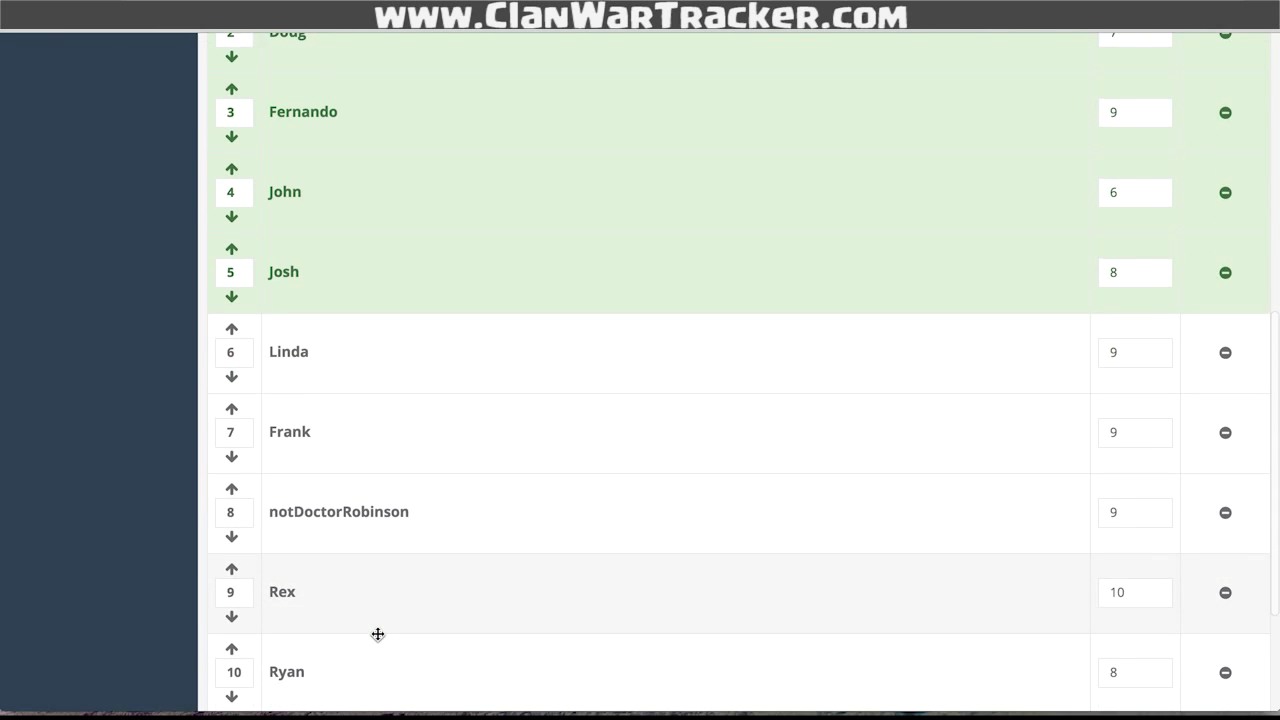
pyautogui.scroll(1, 377, 640)
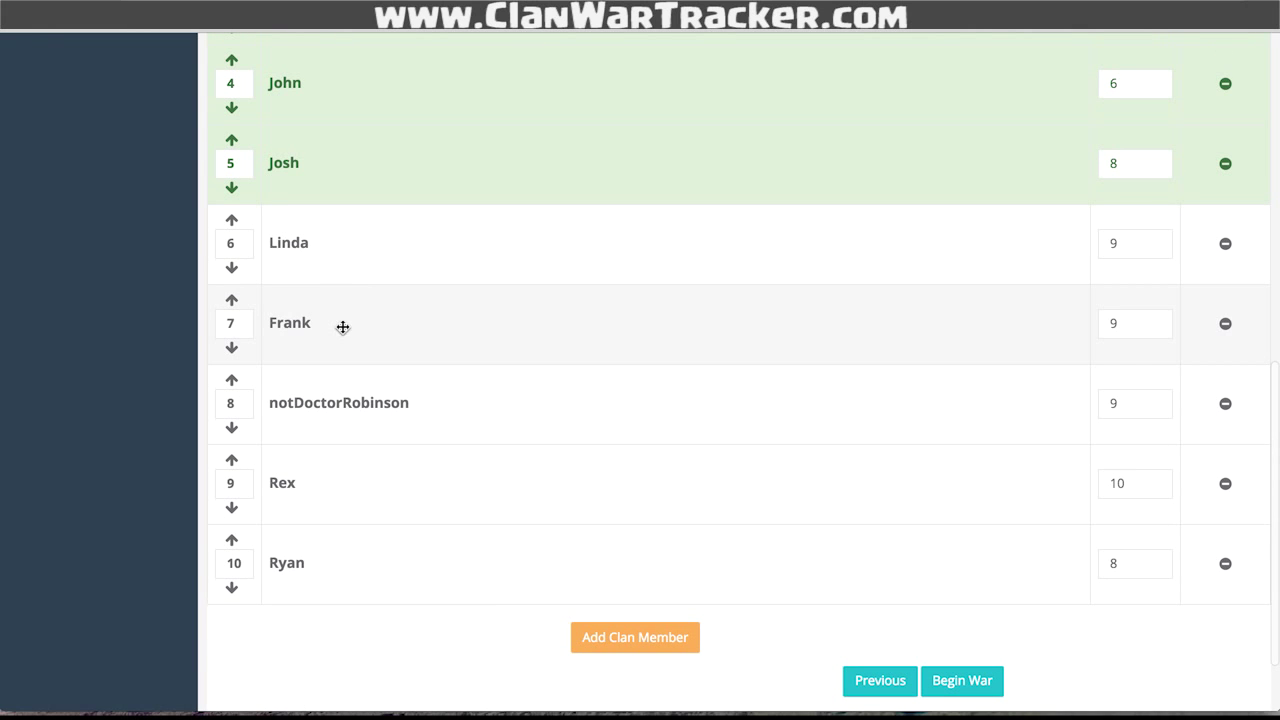
pyautogui.scroll(3, 383, 160)
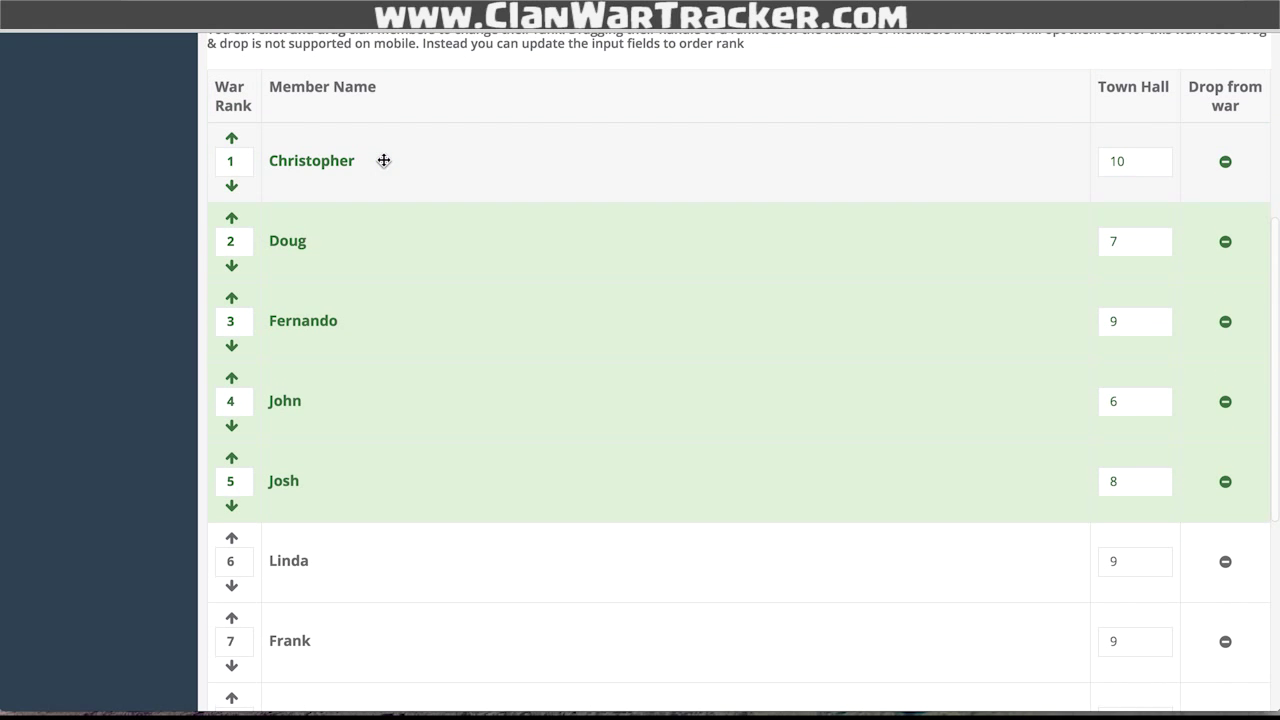
pyautogui.click(375, 517)
pyautogui.scroll(-1, 383, 600)
pyautogui.moveTo(383, 603); pyautogui.dragTo(443, 249)
pyautogui.scroll(1, 443, 249)
pyautogui.moveTo(394, 363); pyautogui.dragTo(391, 140)
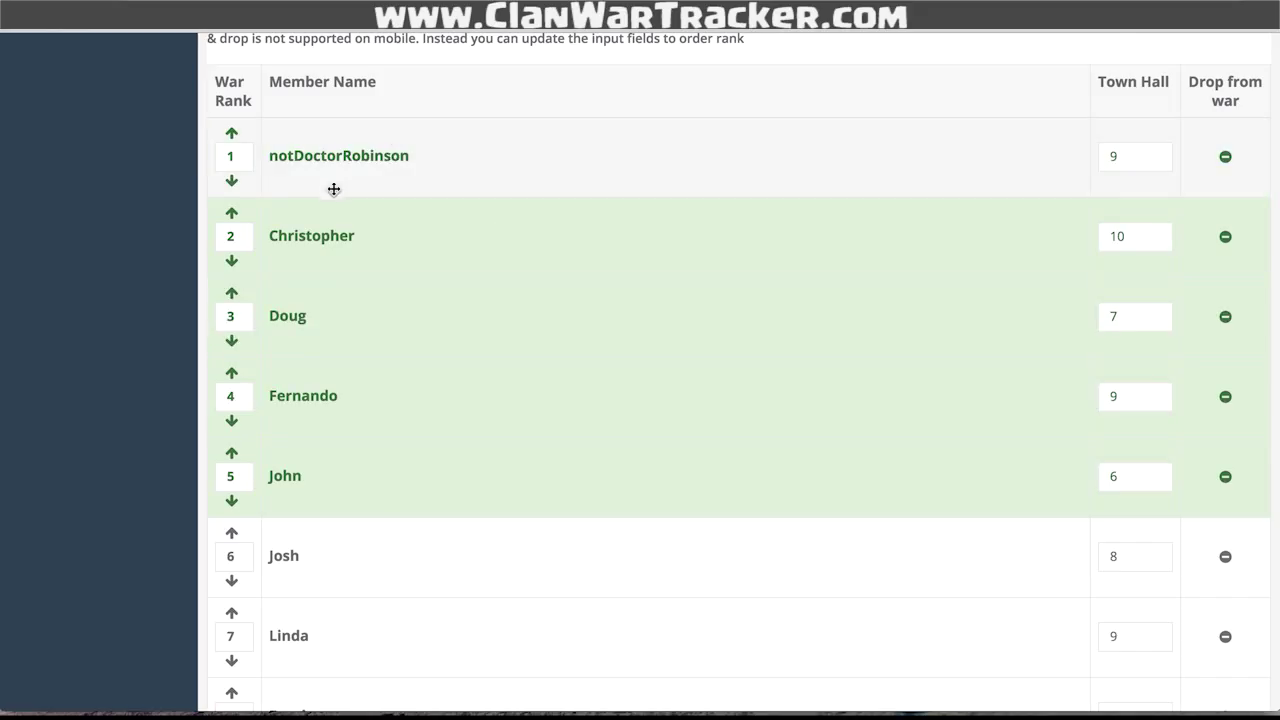
# - Reposition the admin's account with the rank arrows and rank field, entering rank 1
pyautogui.click(231, 182)
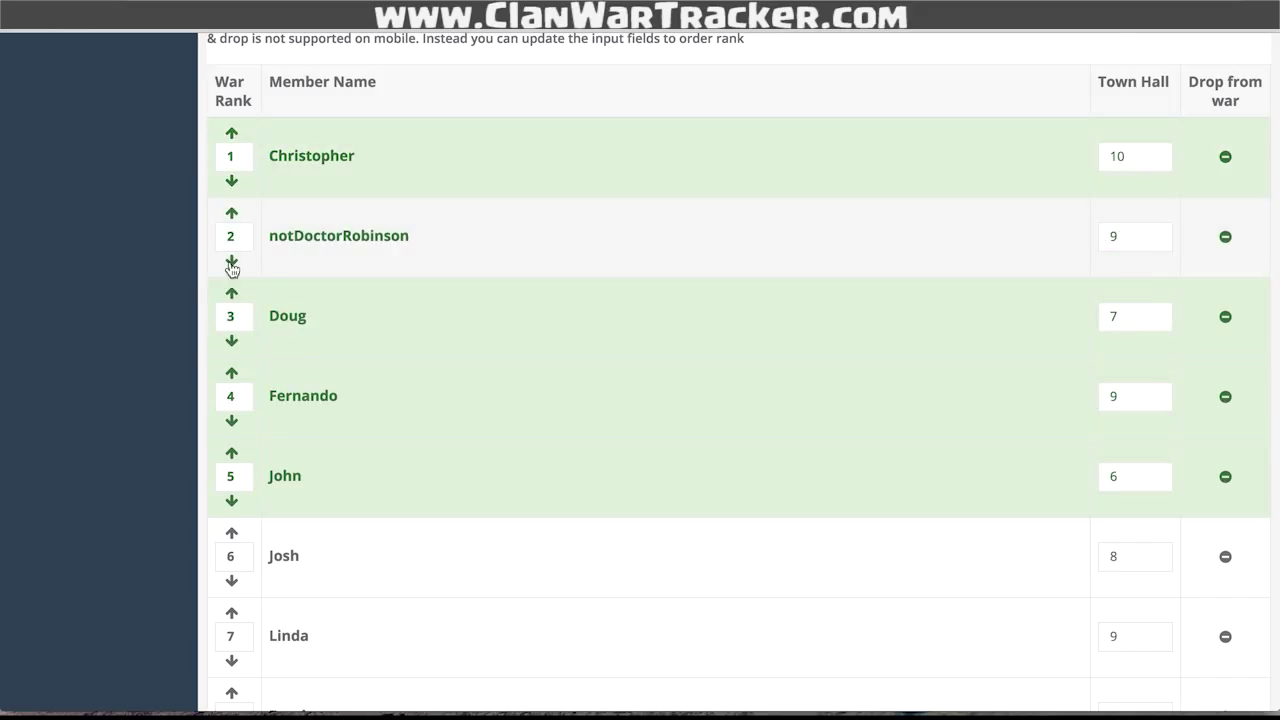
pyautogui.click(231, 263)
pyautogui.click(231, 341)
pyautogui.click(233, 447)
pyautogui.click(230, 478)
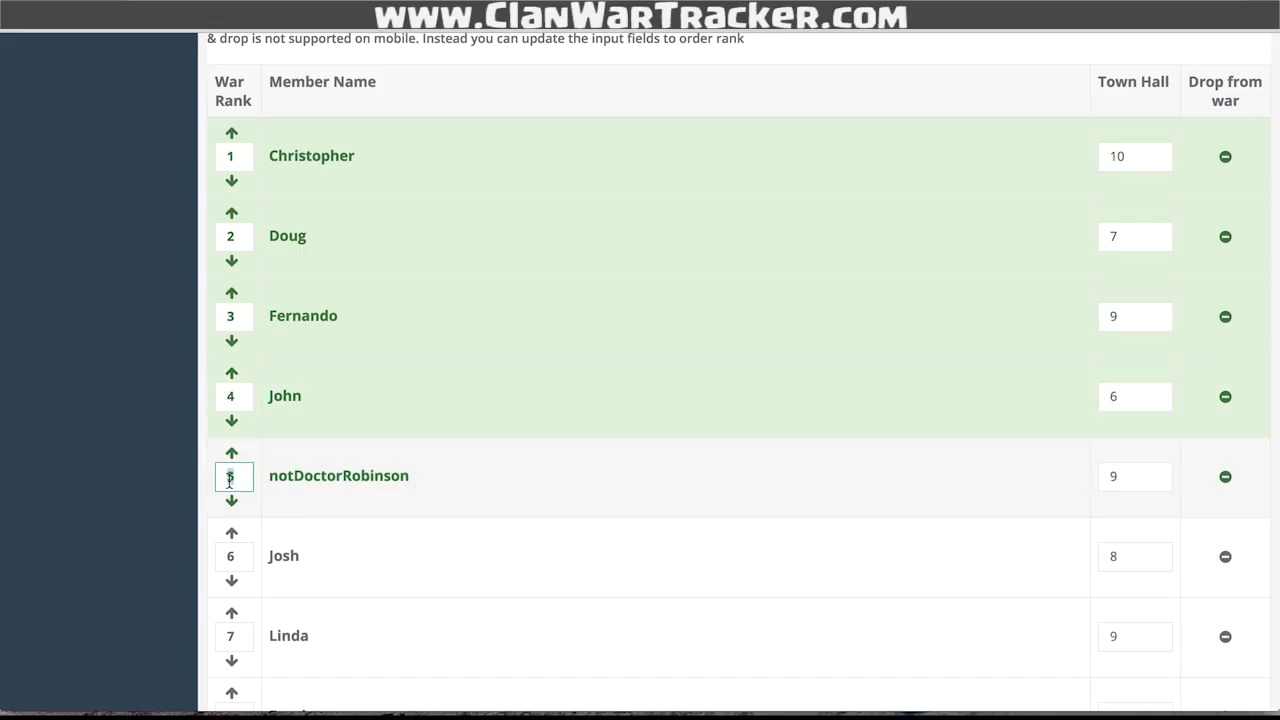
pyautogui.write('1')
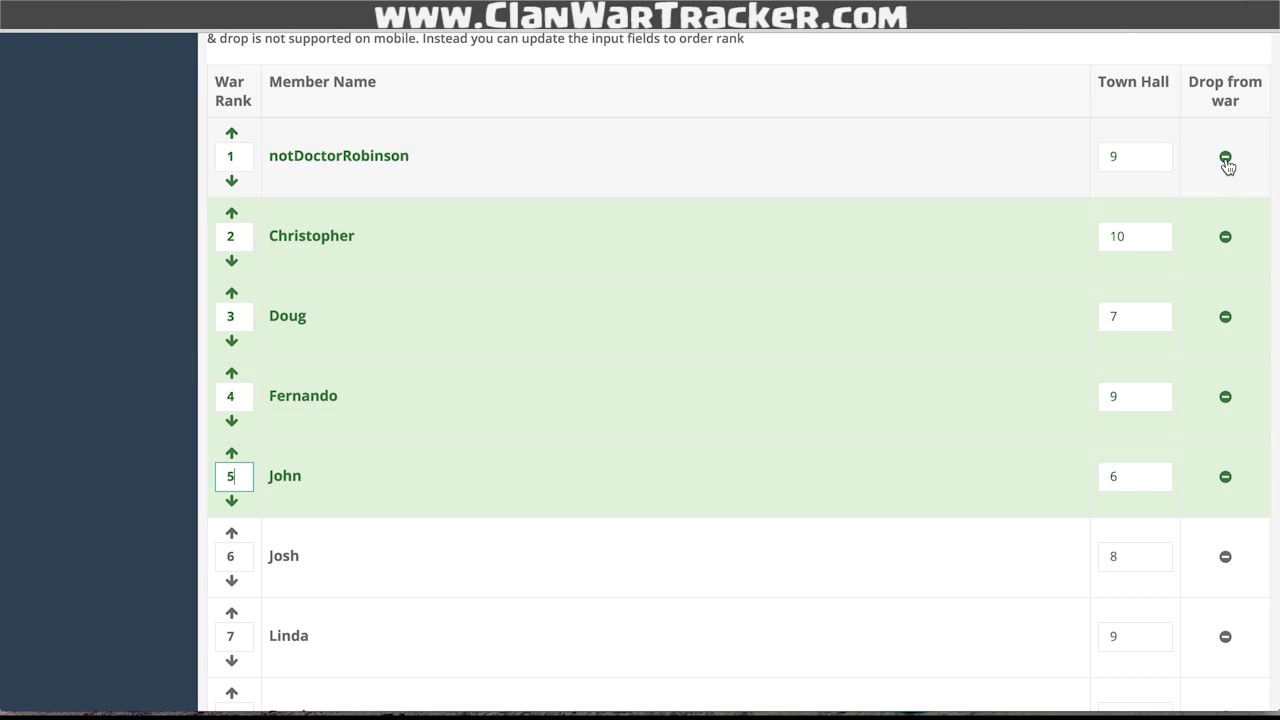
pyautogui.click(1226, 160)
pyautogui.scroll(-4, 786, 443)
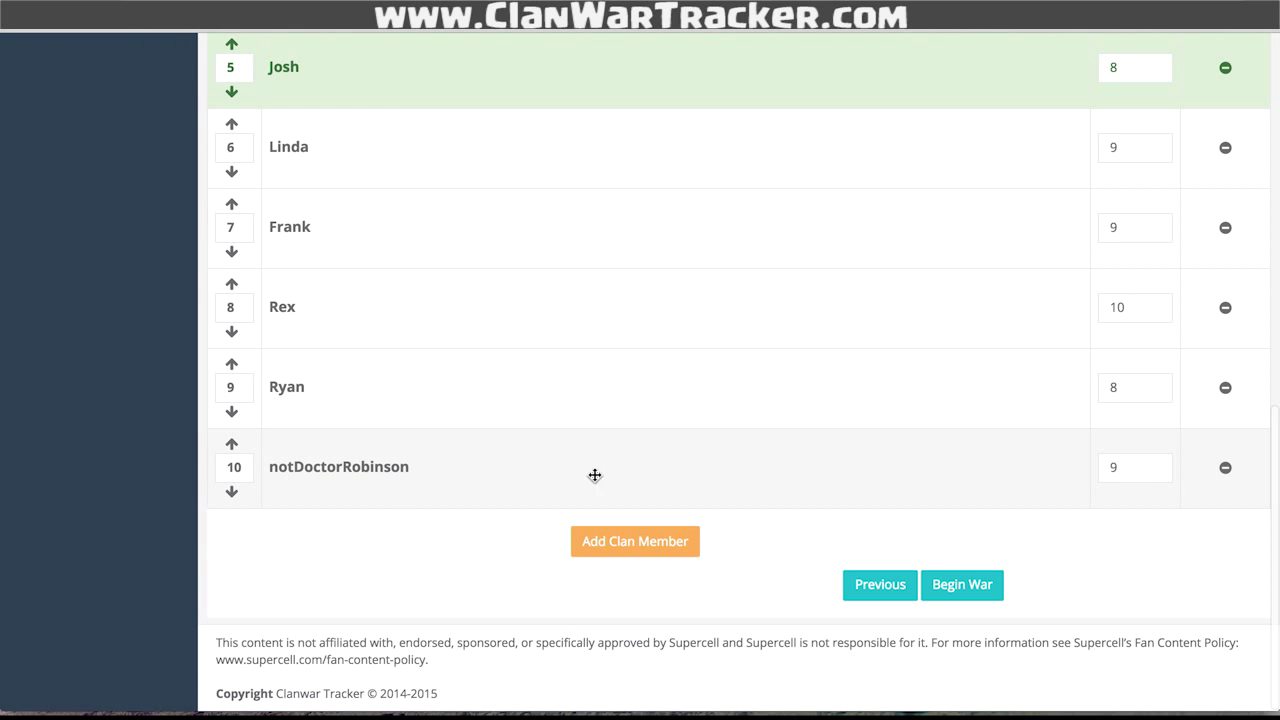
pyautogui.moveTo(240, 466); pyautogui.dragTo(196, 470)
pyautogui.write('1')
pyautogui.press('Return')
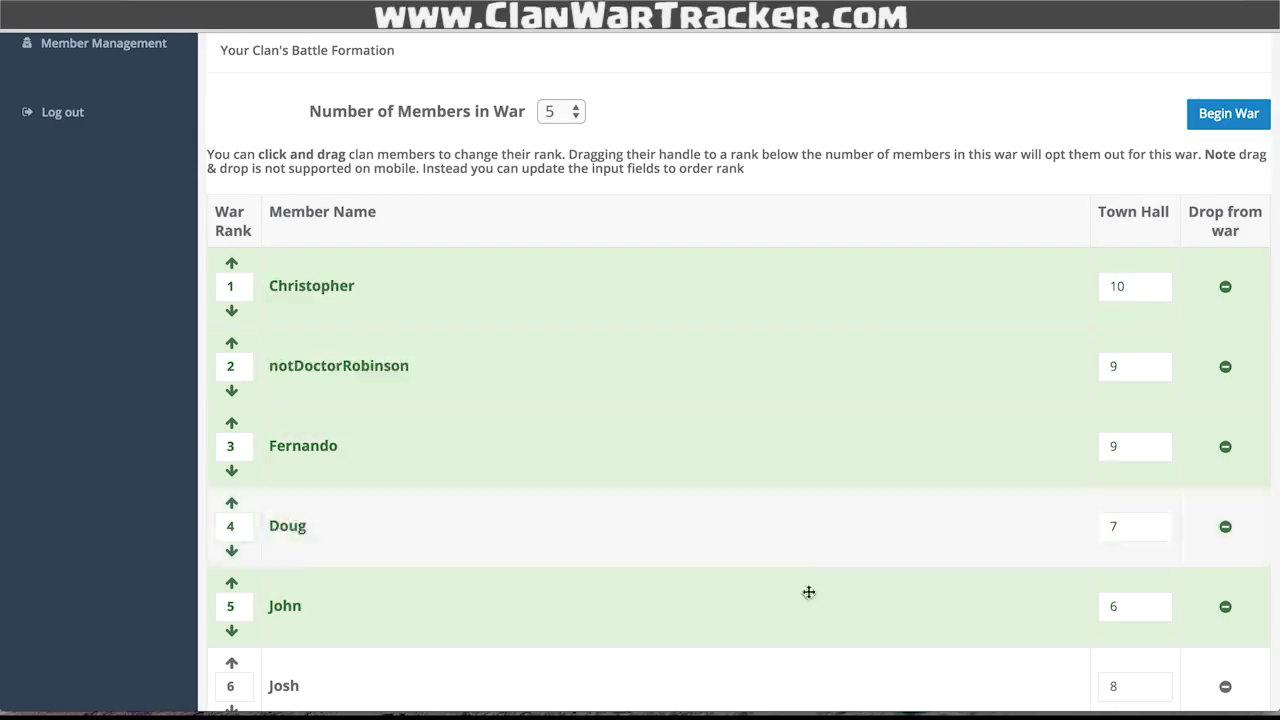
pyautogui.scroll(1, 1062, 132)
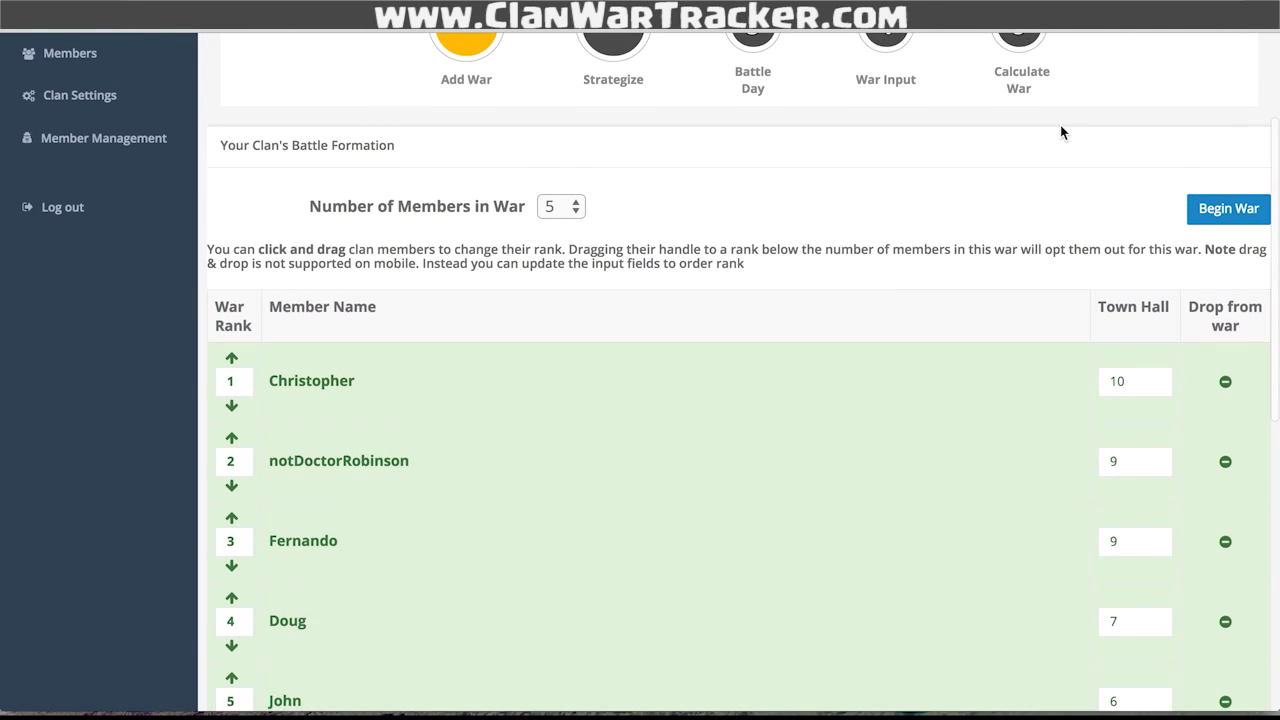
pyautogui.scroll(2, 1083, 223)
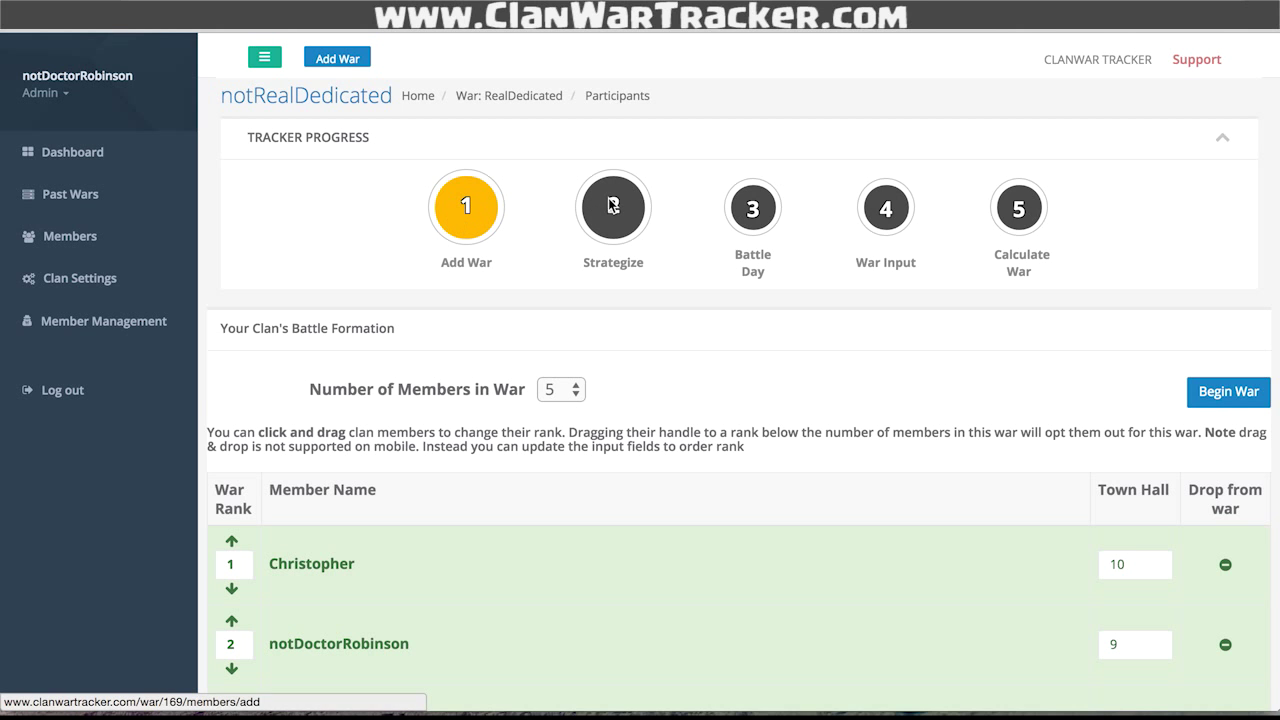
# - Begin the war and set enemy rank 2's town hall level to 9
pyautogui.click(1221, 400)
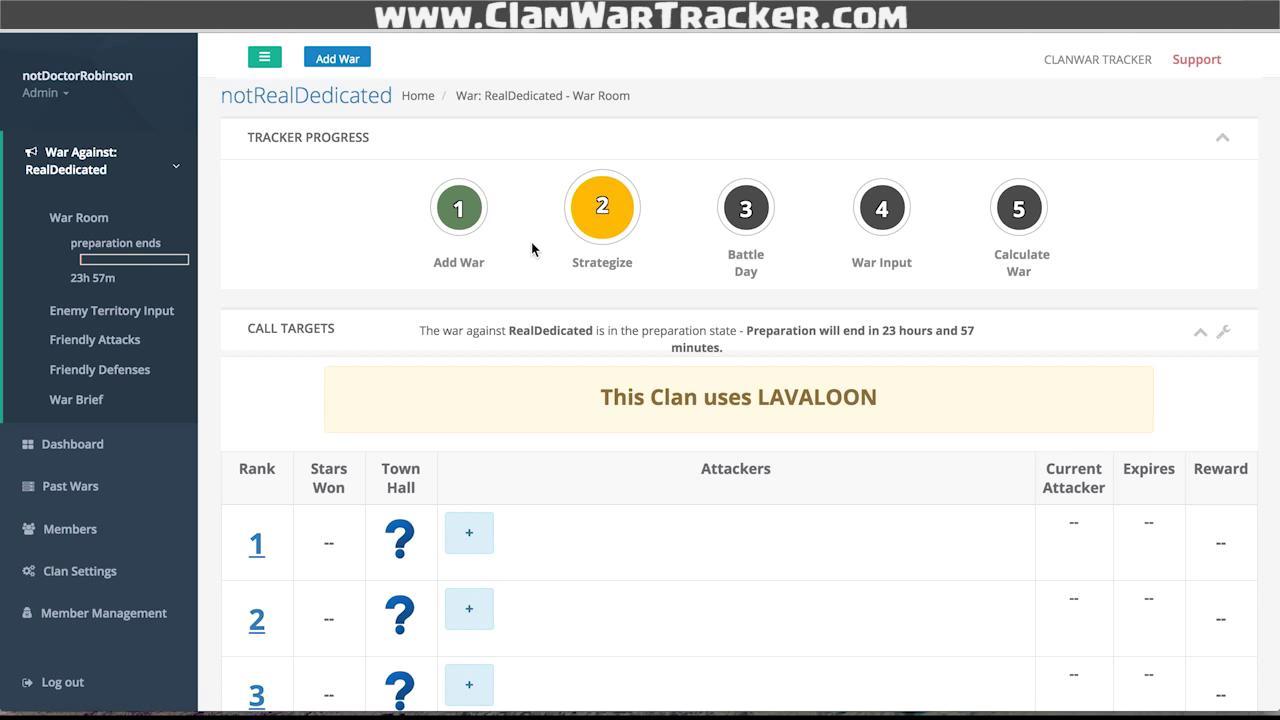
pyautogui.scroll(-3, 531, 249)
pyautogui.scroll(3, 531, 249)
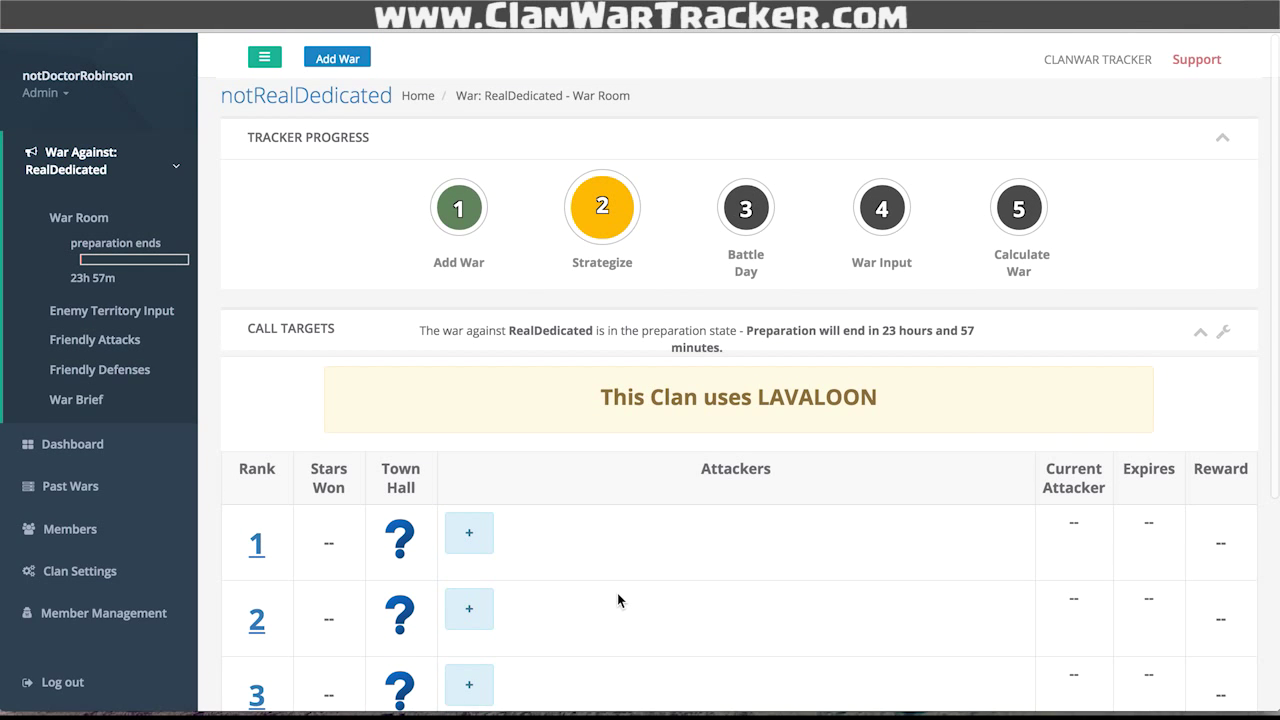
pyautogui.scroll(-5, 618, 600)
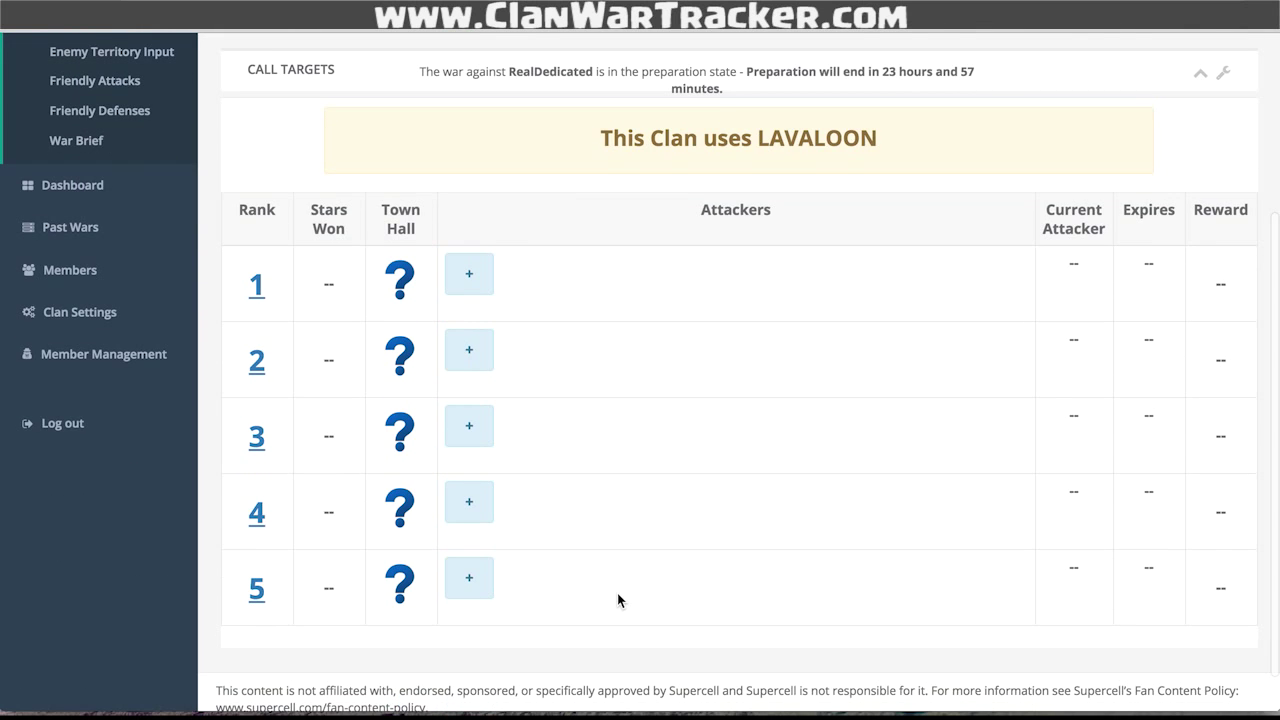
pyautogui.click(469, 349)
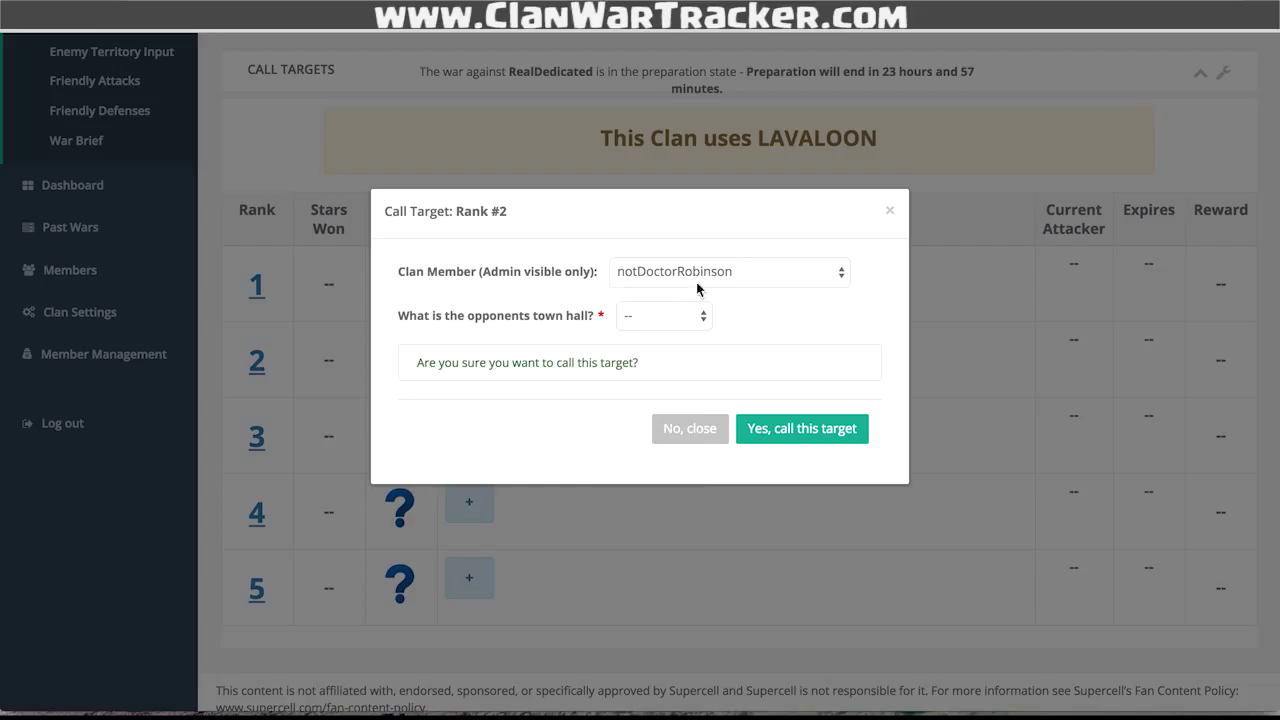
pyautogui.click(687, 317)
pyautogui.click(660, 349)
# - Assign the admin's account as the caller for enemy rank 2 and confirm the call
pyautogui.click(675, 272)
pyautogui.click(680, 272)
pyautogui.click(681, 276)
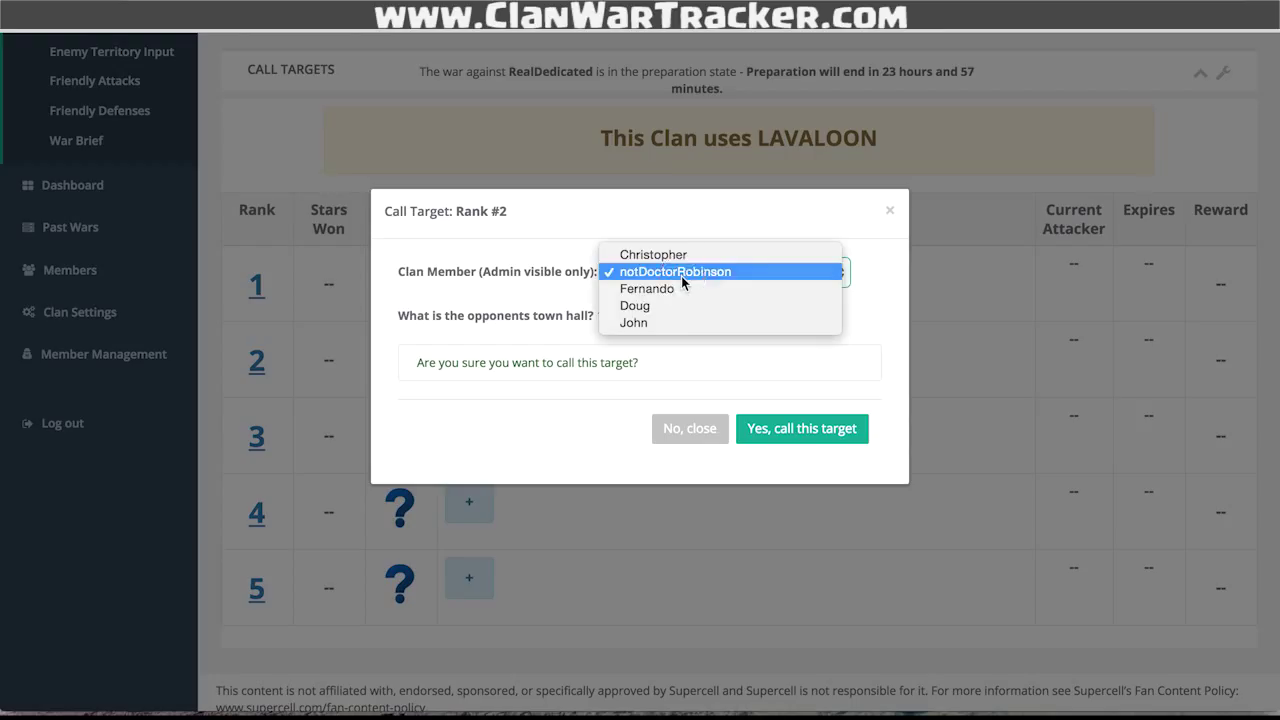
pyautogui.click(658, 323)
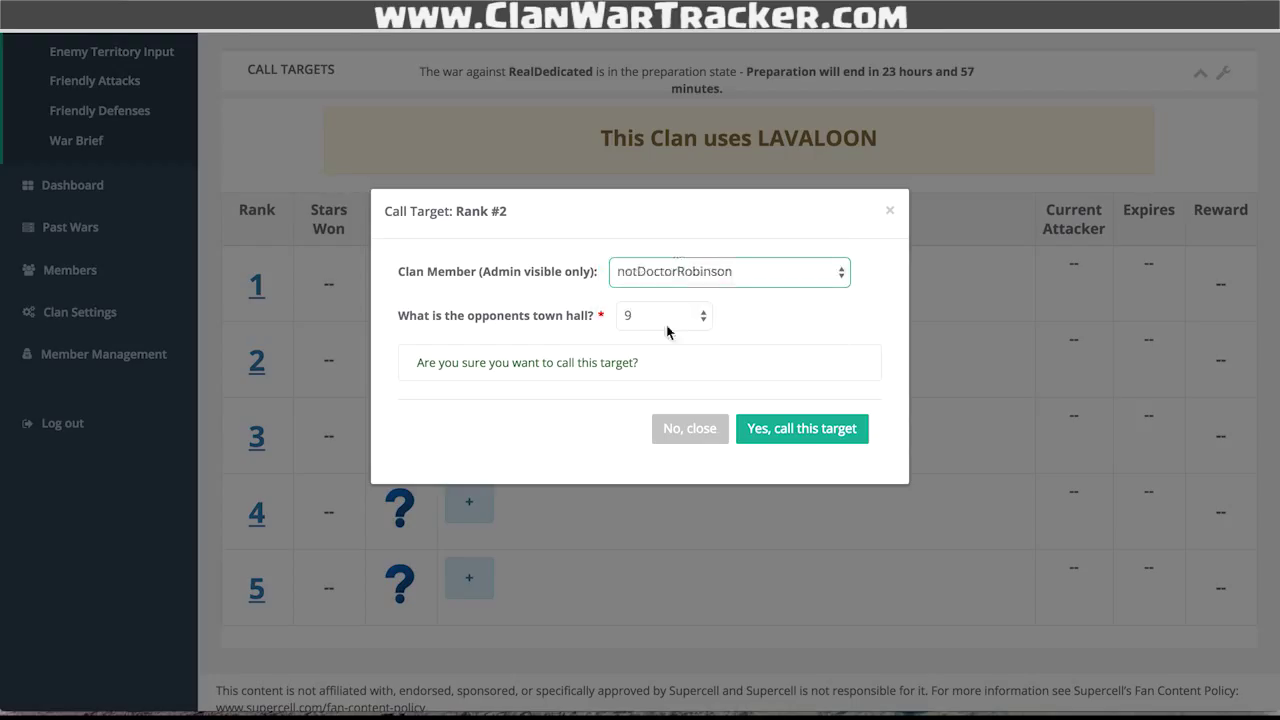
pyautogui.click(709, 278)
pyautogui.click(699, 223)
pyautogui.click(836, 426)
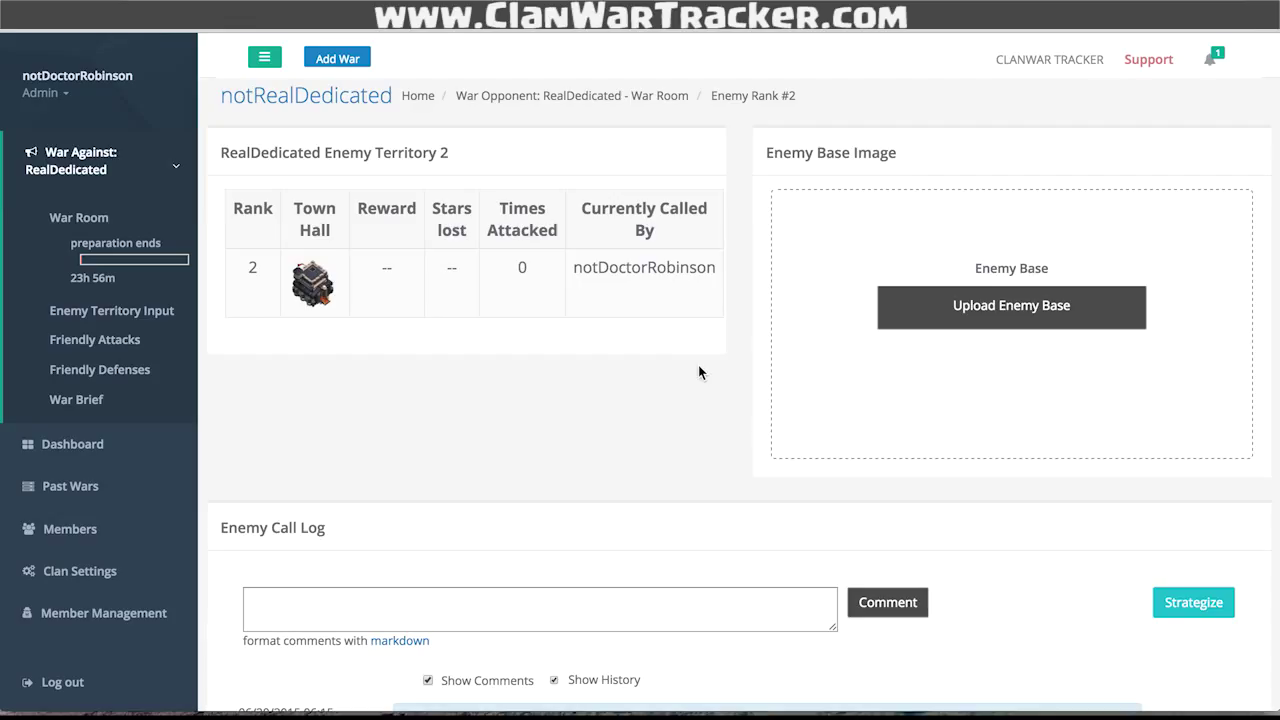
# - Post a call-log comment about attacking at 14:00
pyautogui.scroll(-4, 698, 372)
pyautogui.click(657, 423)
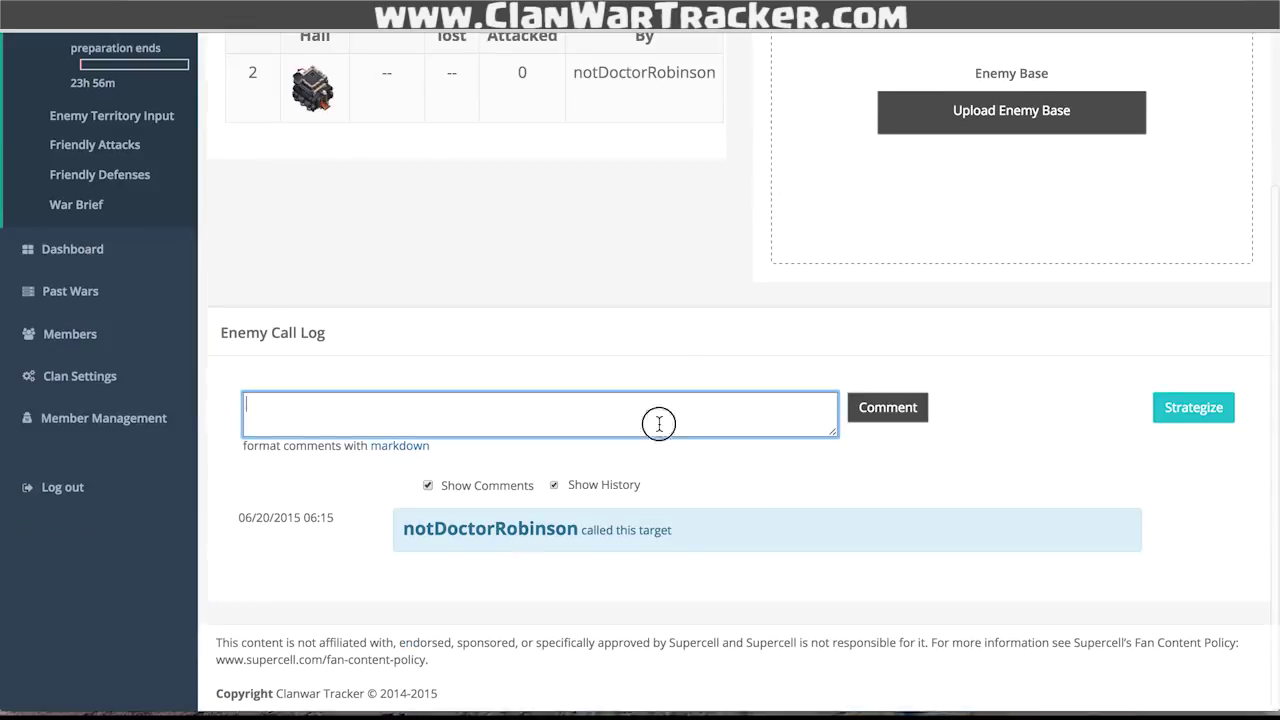
pyautogui.click(905, 410)
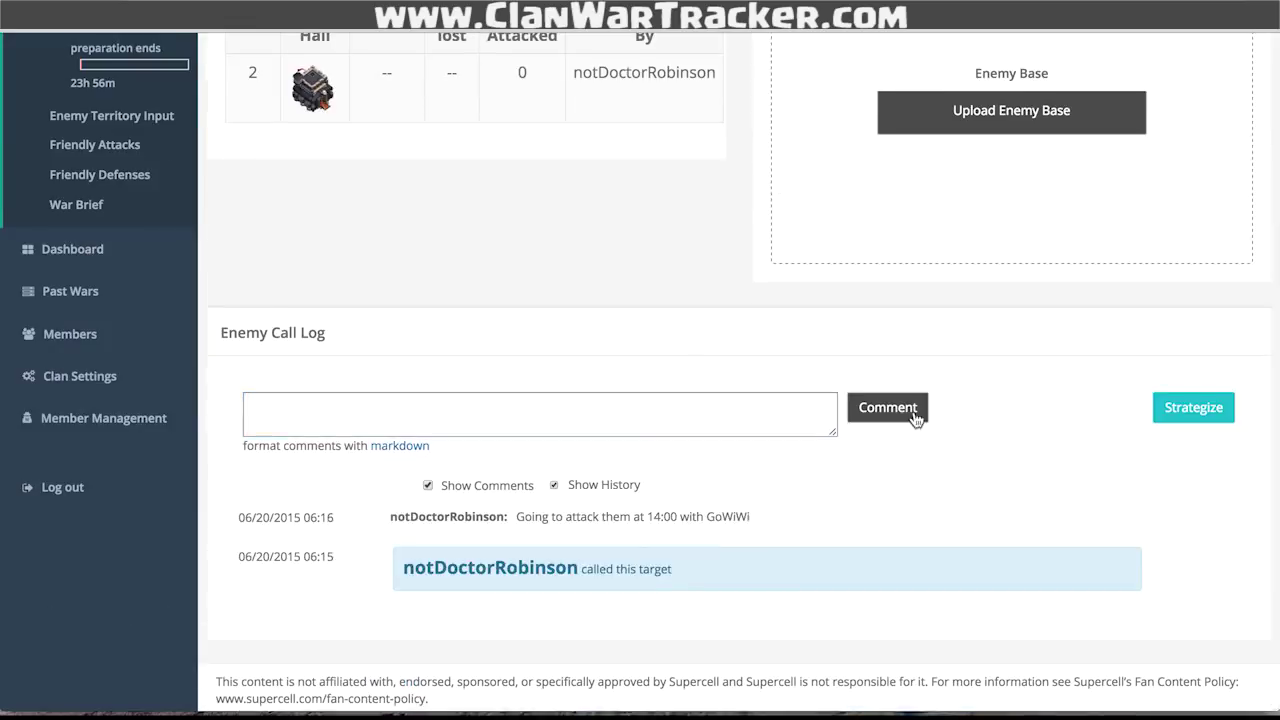
# - Upload EnemyTerritory.jpg as the enemy base image and open Create Strategy
pyautogui.scroll(2, 1038, 433)
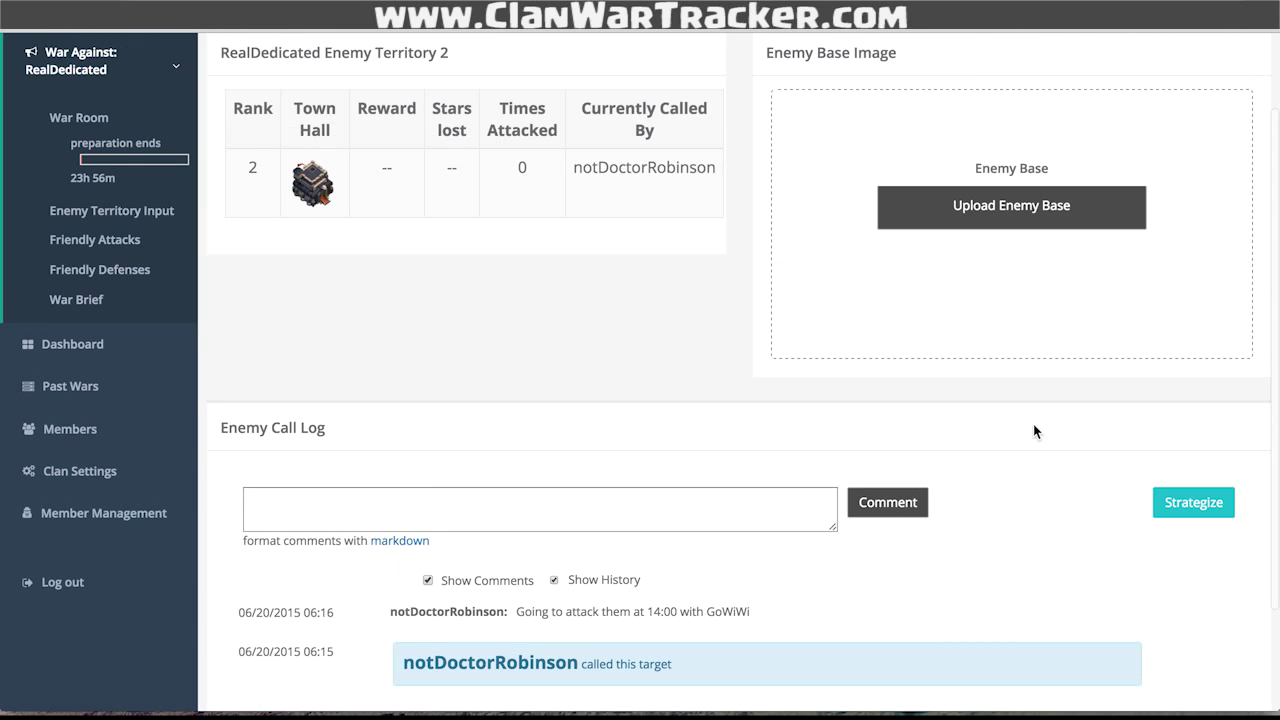
pyautogui.click(1004, 210)
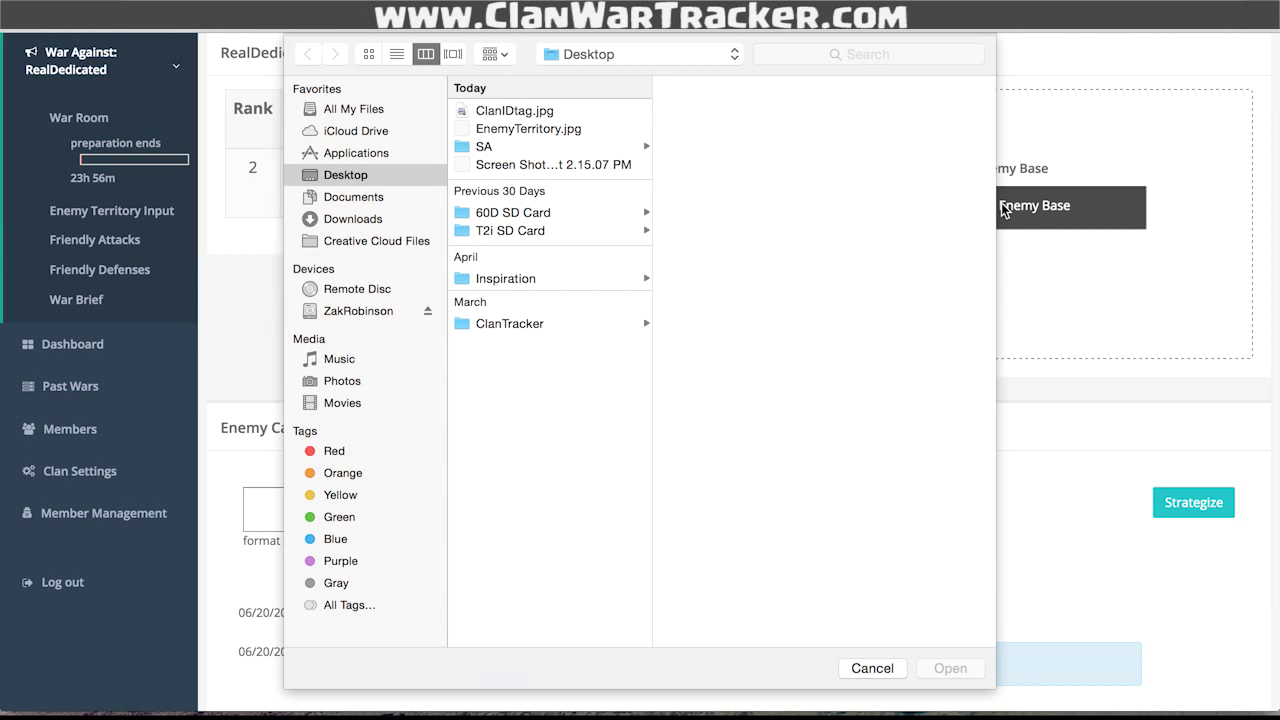
pyautogui.click(600, 129)
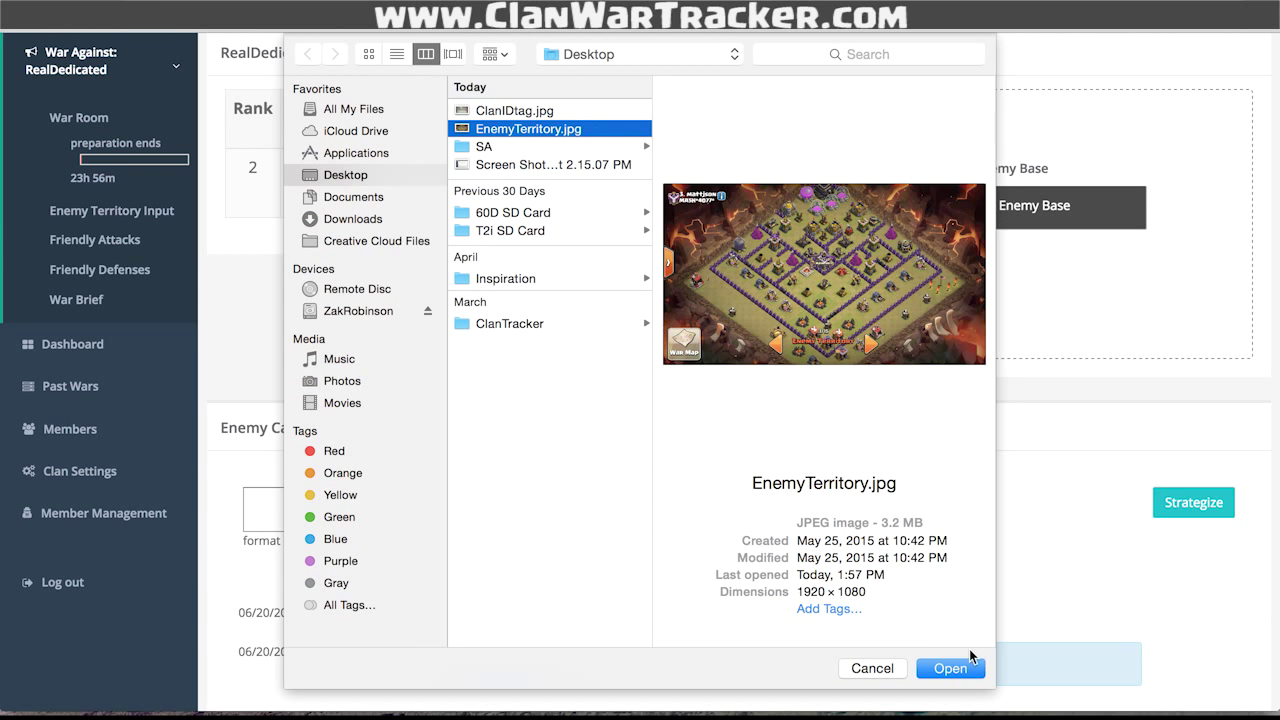
pyautogui.click(955, 667)
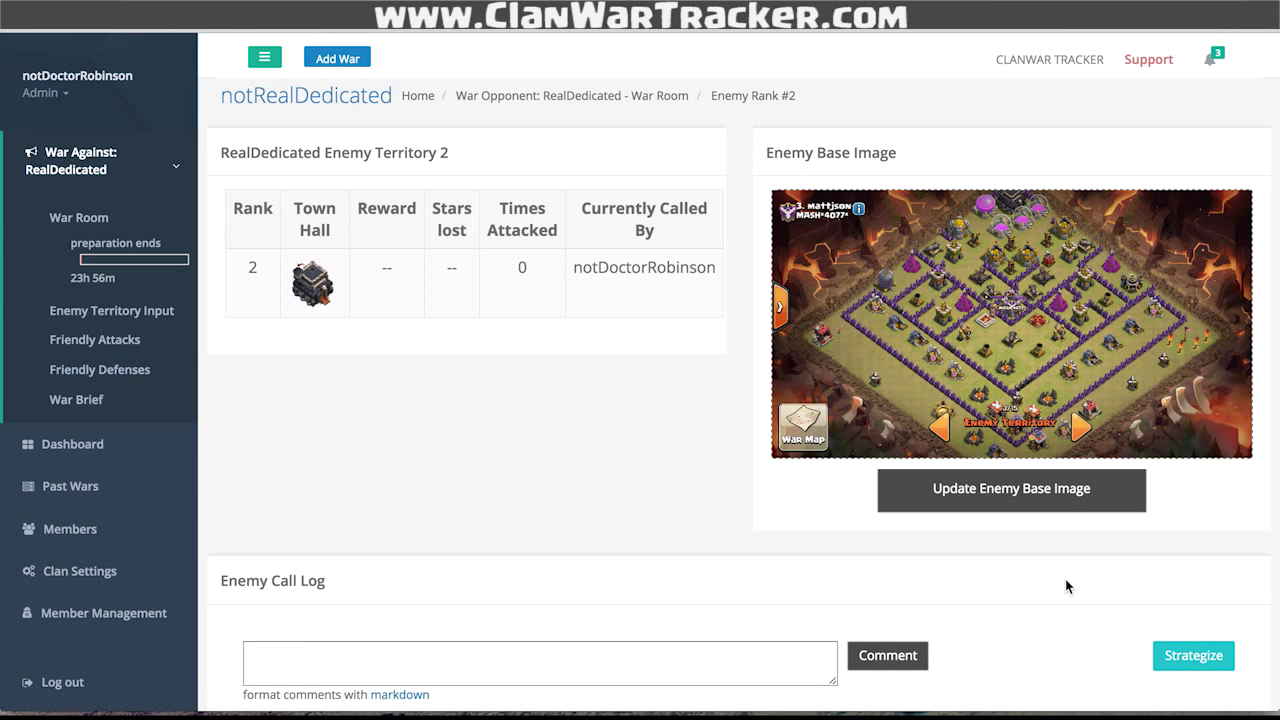
pyautogui.scroll(-2, 1067, 586)
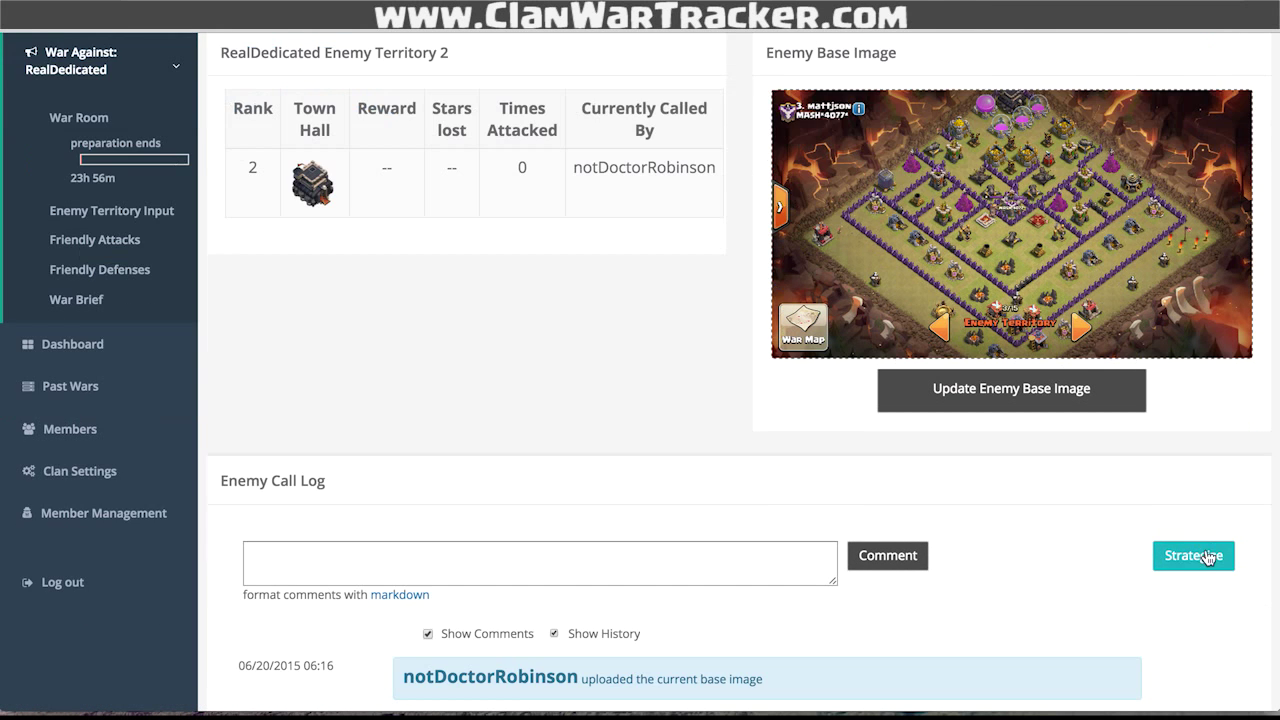
pyautogui.click(1207, 556)
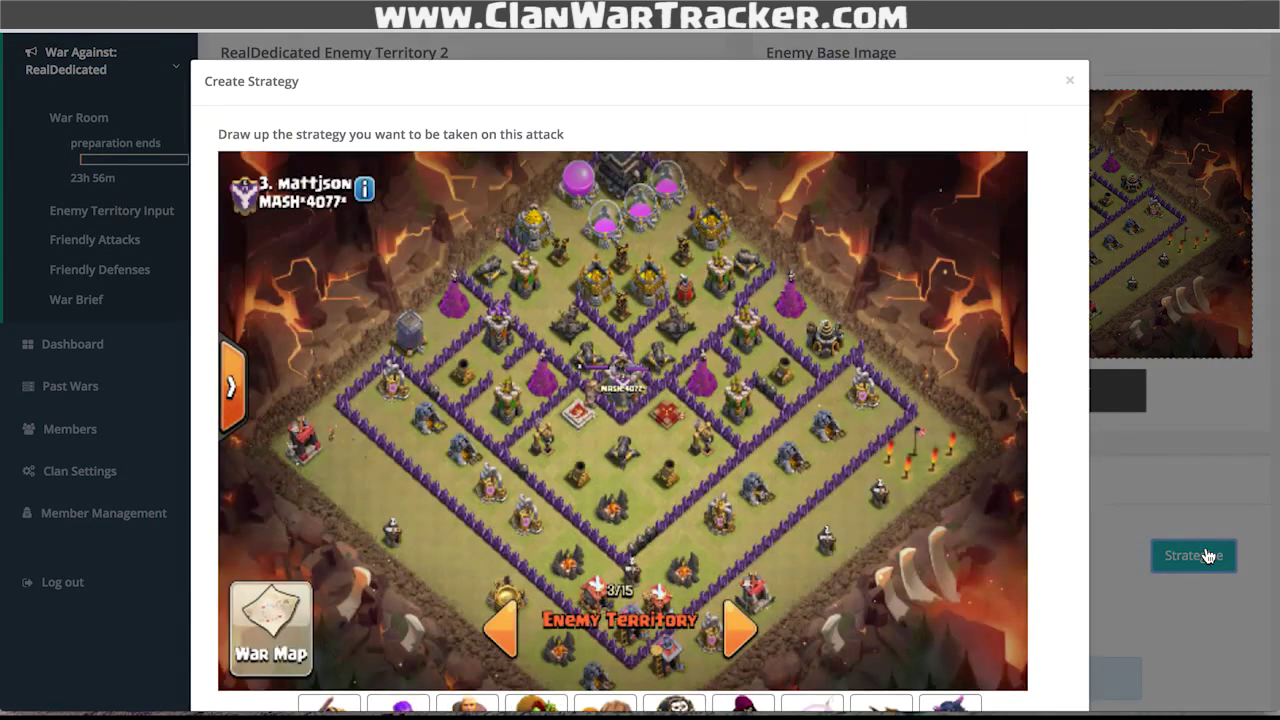
# - Zoom out the board and place a golem on the enemy base
pyautogui.scroll(-3, 1130, 466)
pyautogui.scroll(1, 1130, 466)
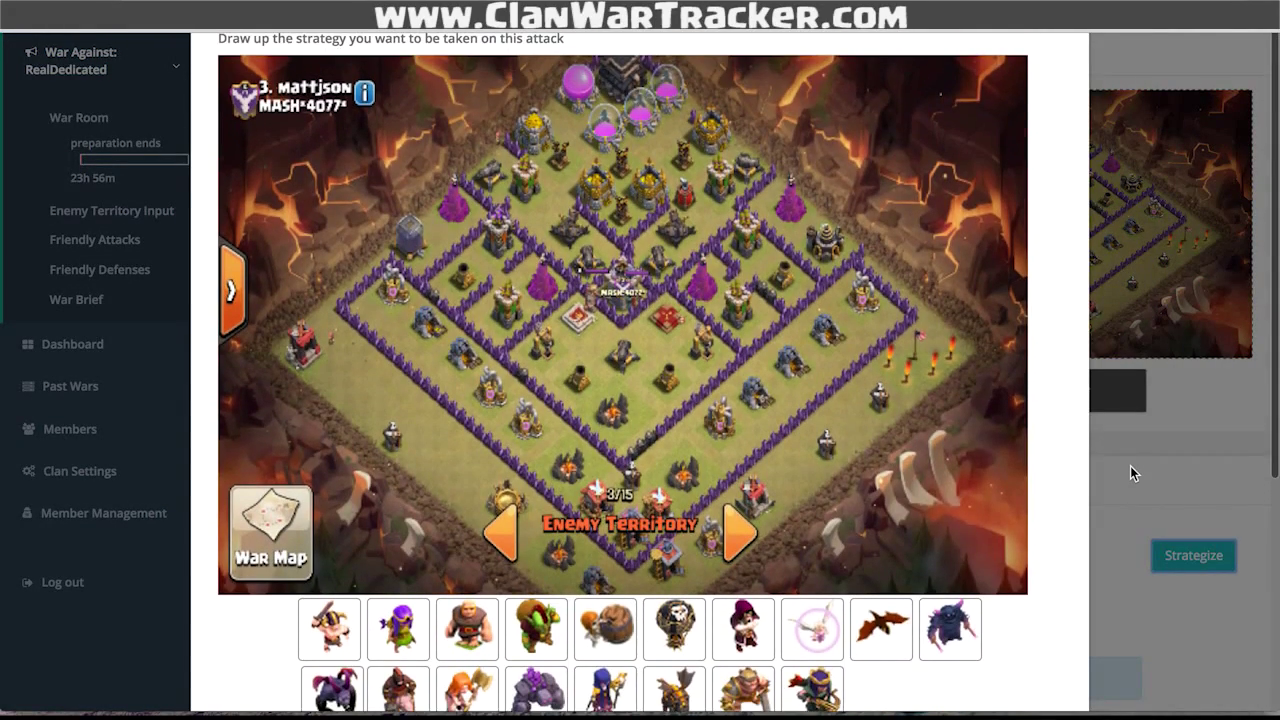
pyautogui.hotkey('ctrl', '-')
pyautogui.scroll(-2, 927, 647)
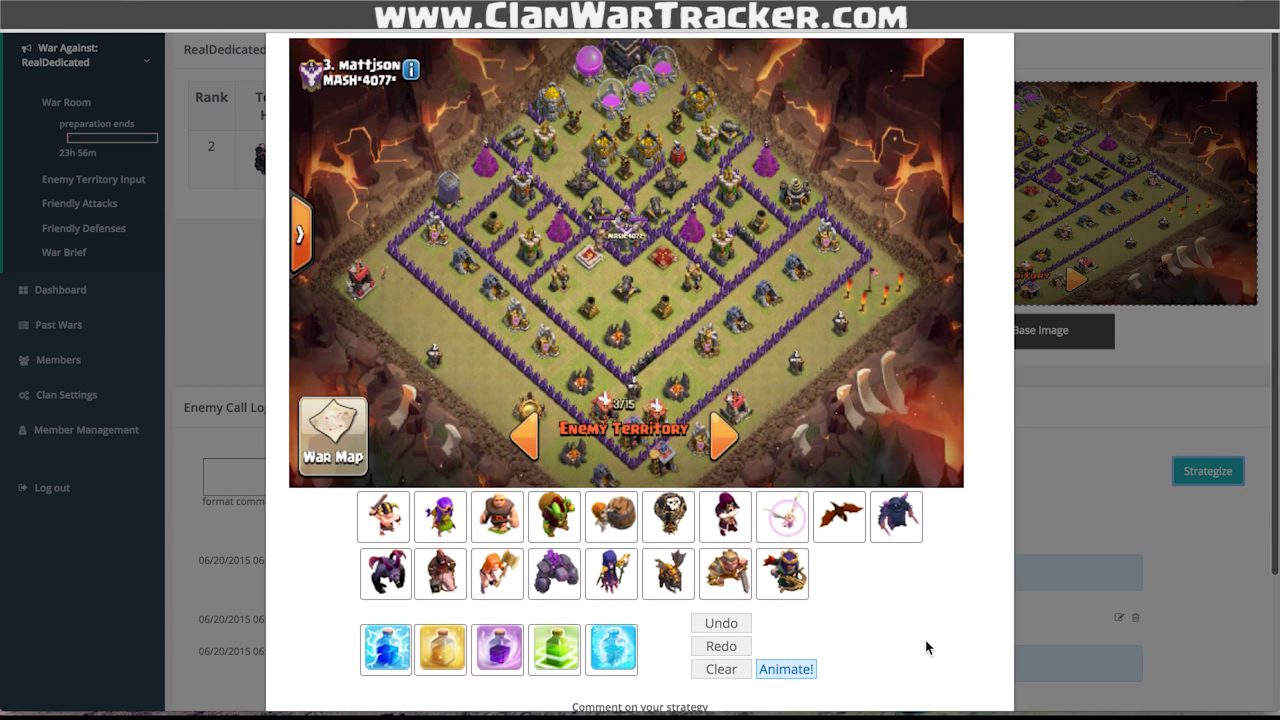
pyautogui.scroll(1, 927, 647)
pyautogui.click(550, 588)
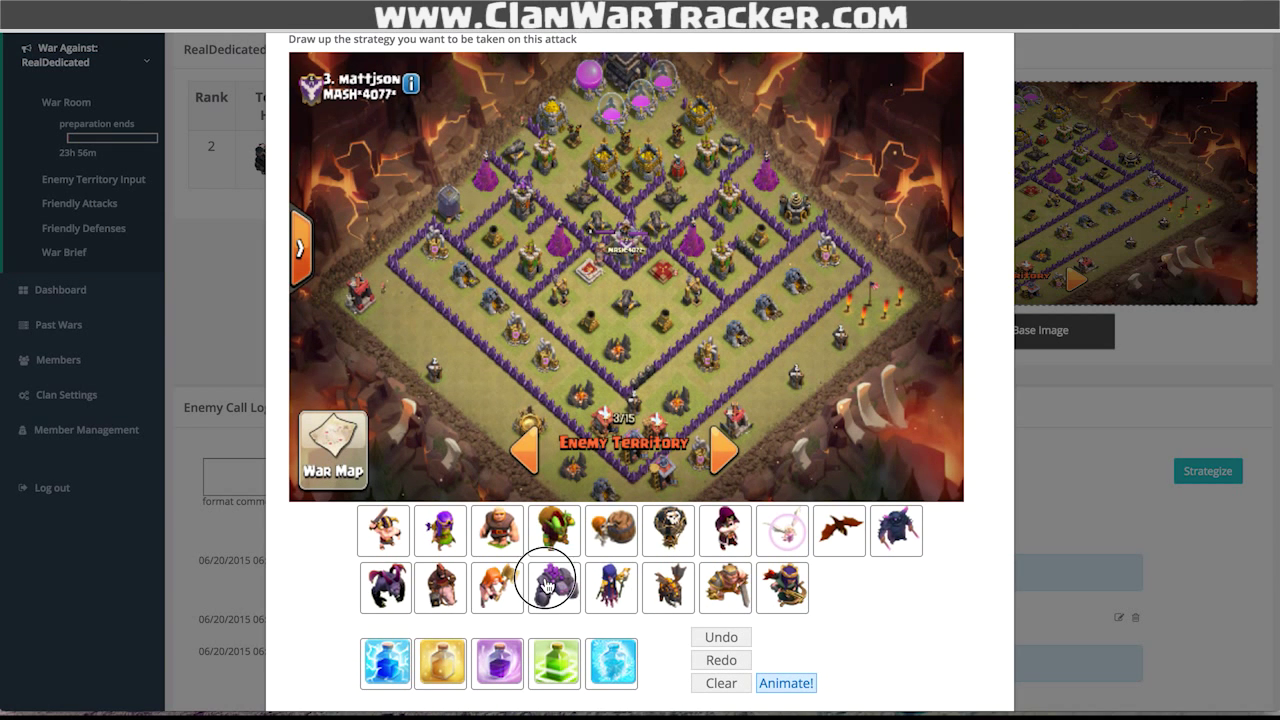
pyautogui.click(475, 370)
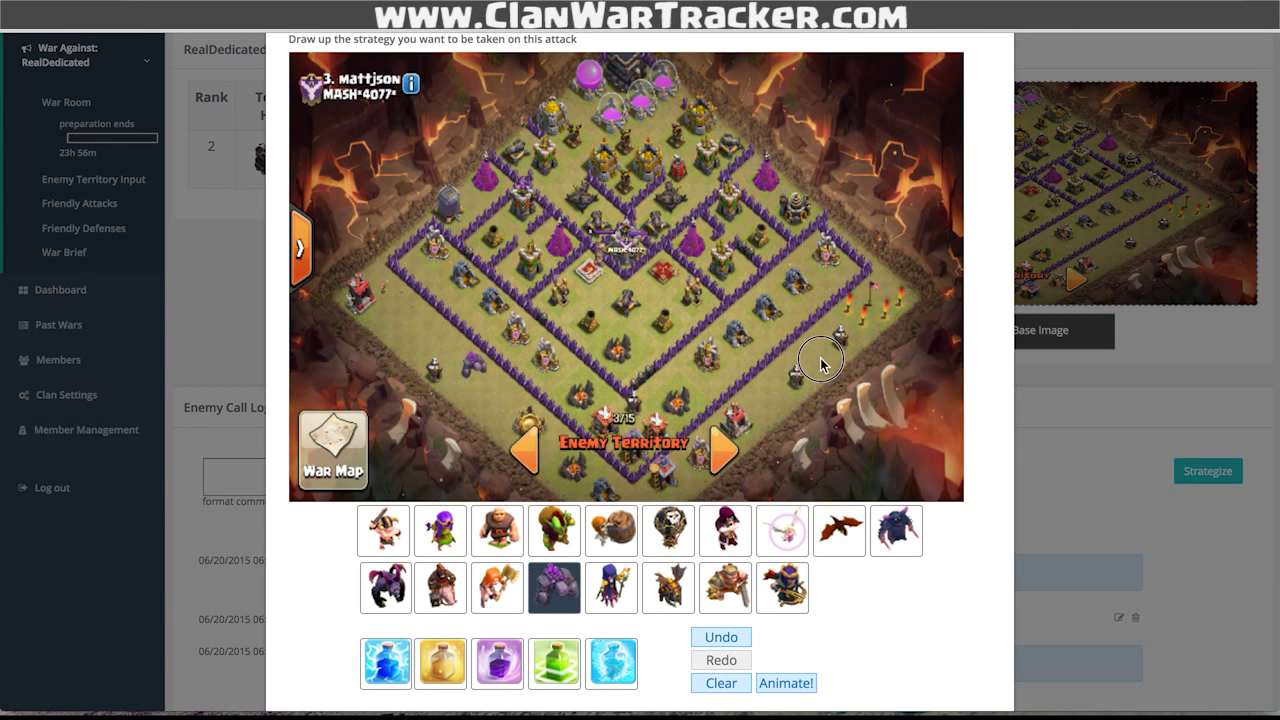
# - Place three witches and another troop at the lower-right edge, then save the strategy
pyautogui.click(594, 588)
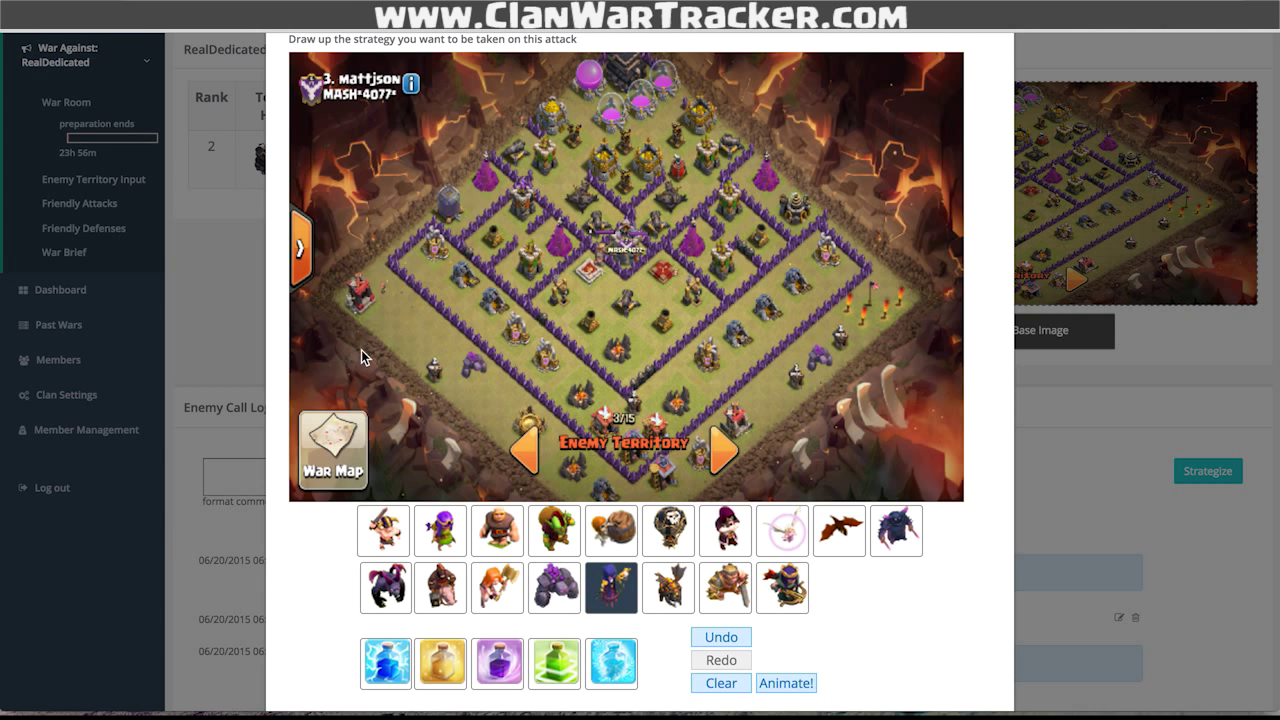
pyautogui.click(410, 405)
pyautogui.click(455, 445)
pyautogui.click(814, 432)
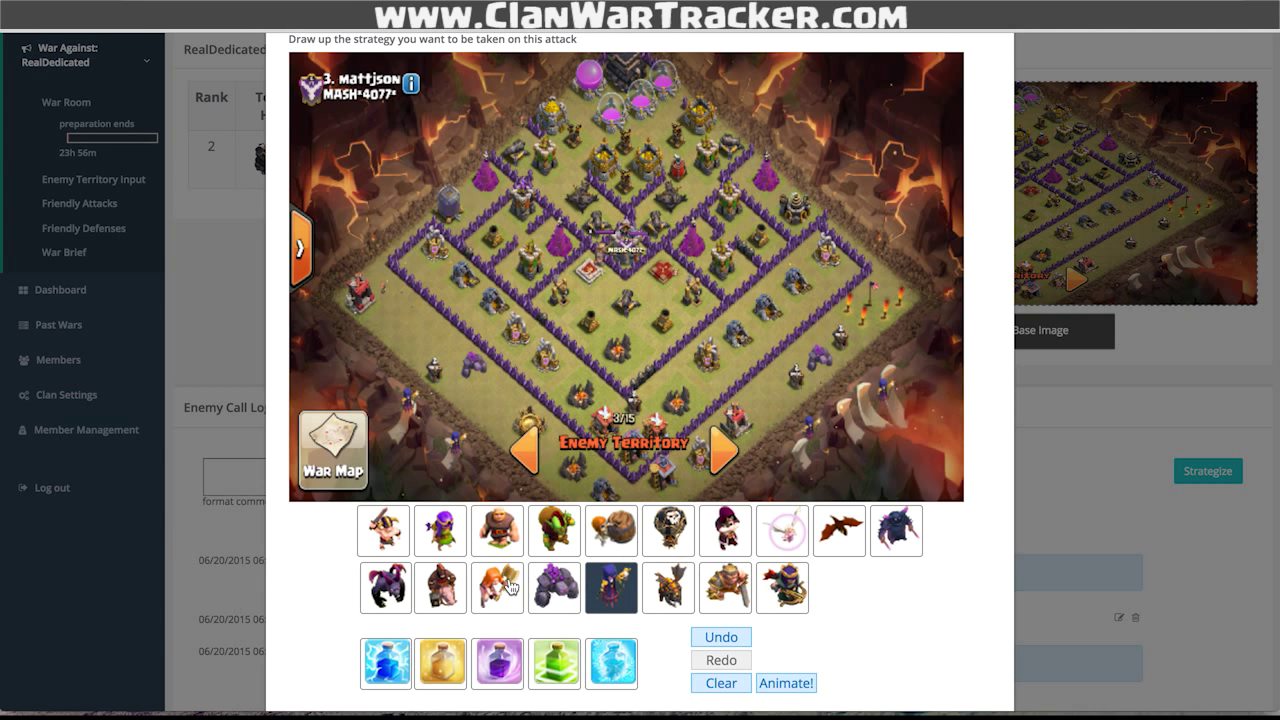
pyautogui.click(460, 589)
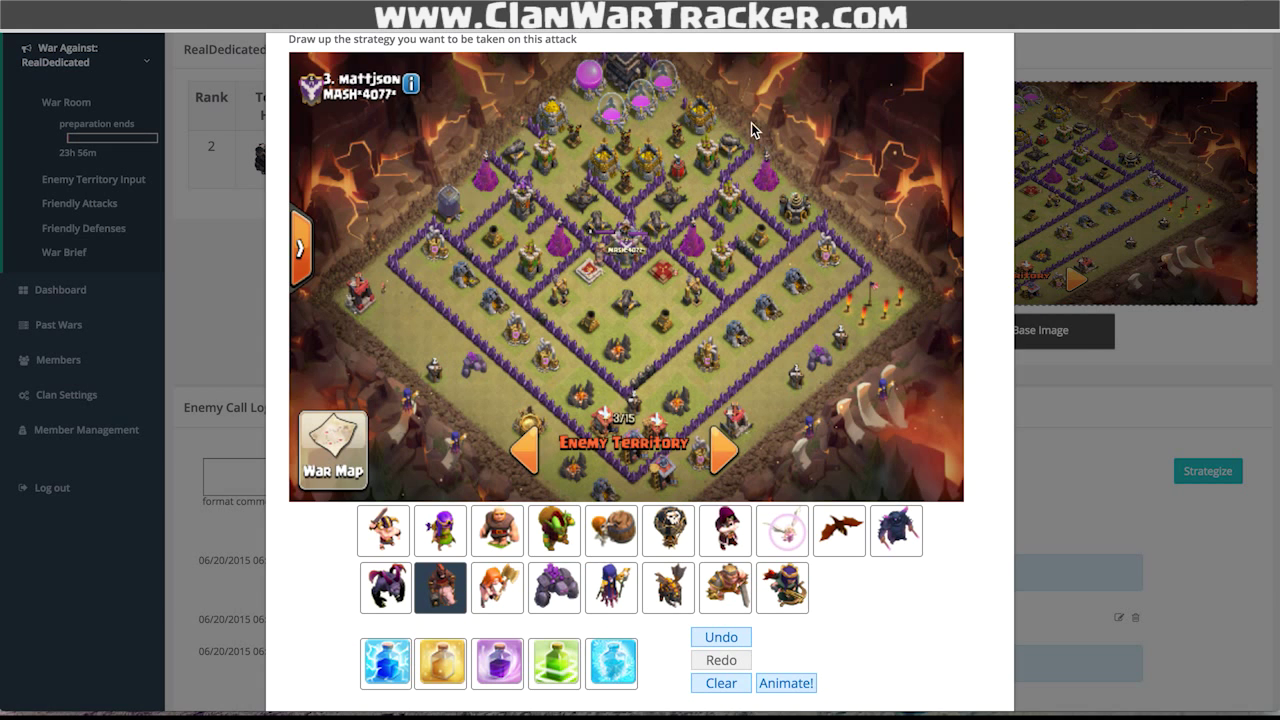
pyautogui.click(798, 440)
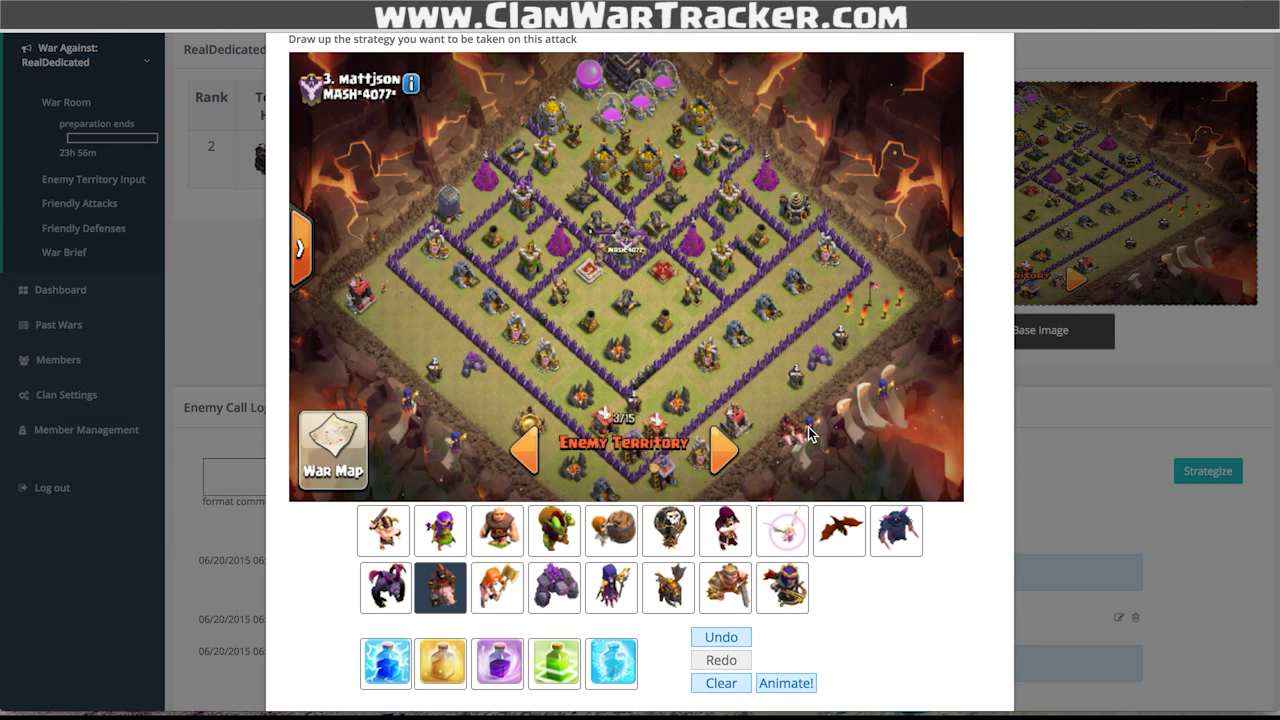
pyautogui.click(782, 587)
pyautogui.scroll(-3, 958, 670)
pyautogui.click(958, 668)
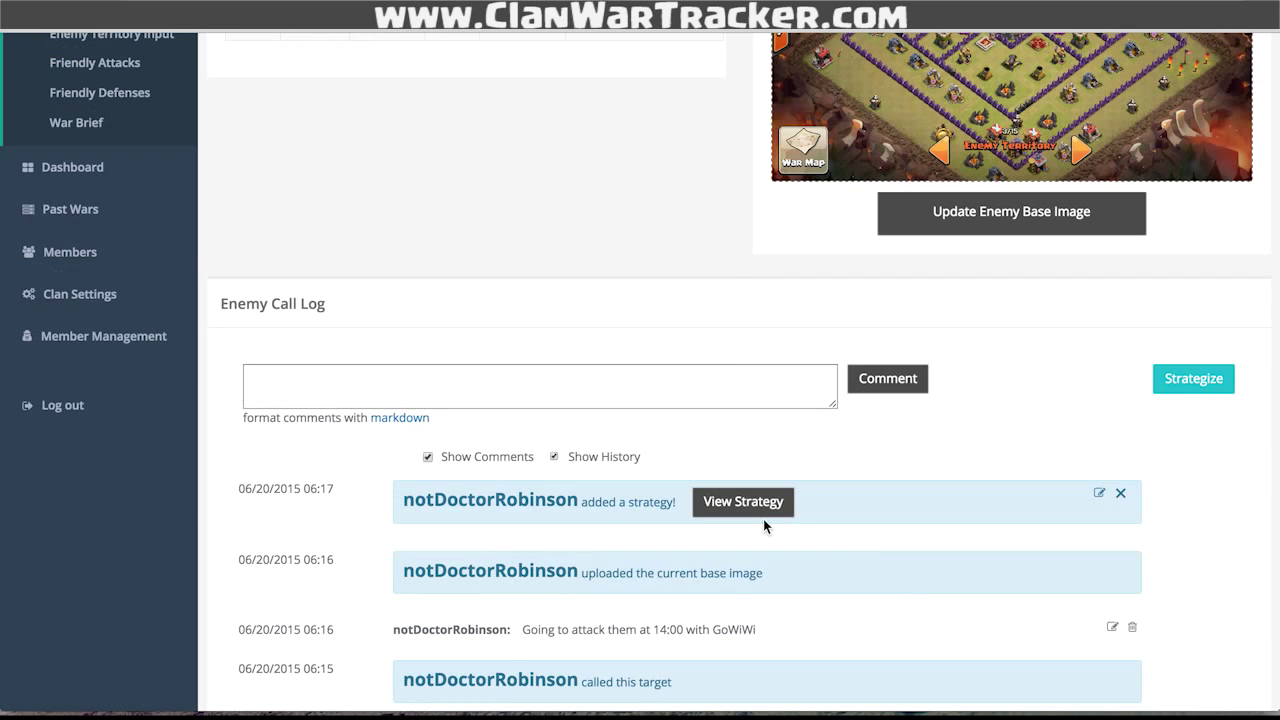
# - Preview the saved strategy, then go back to the War Room list of called targets
pyautogui.click(767, 511)
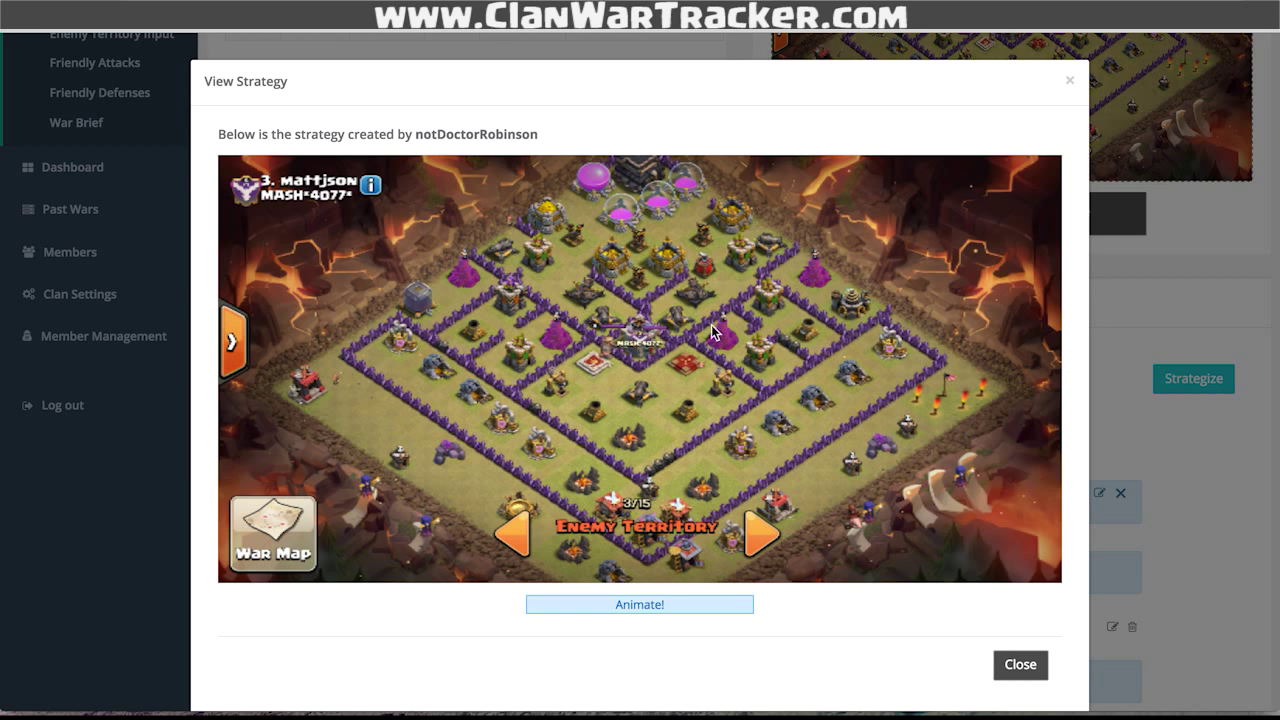
pyautogui.click(1017, 667)
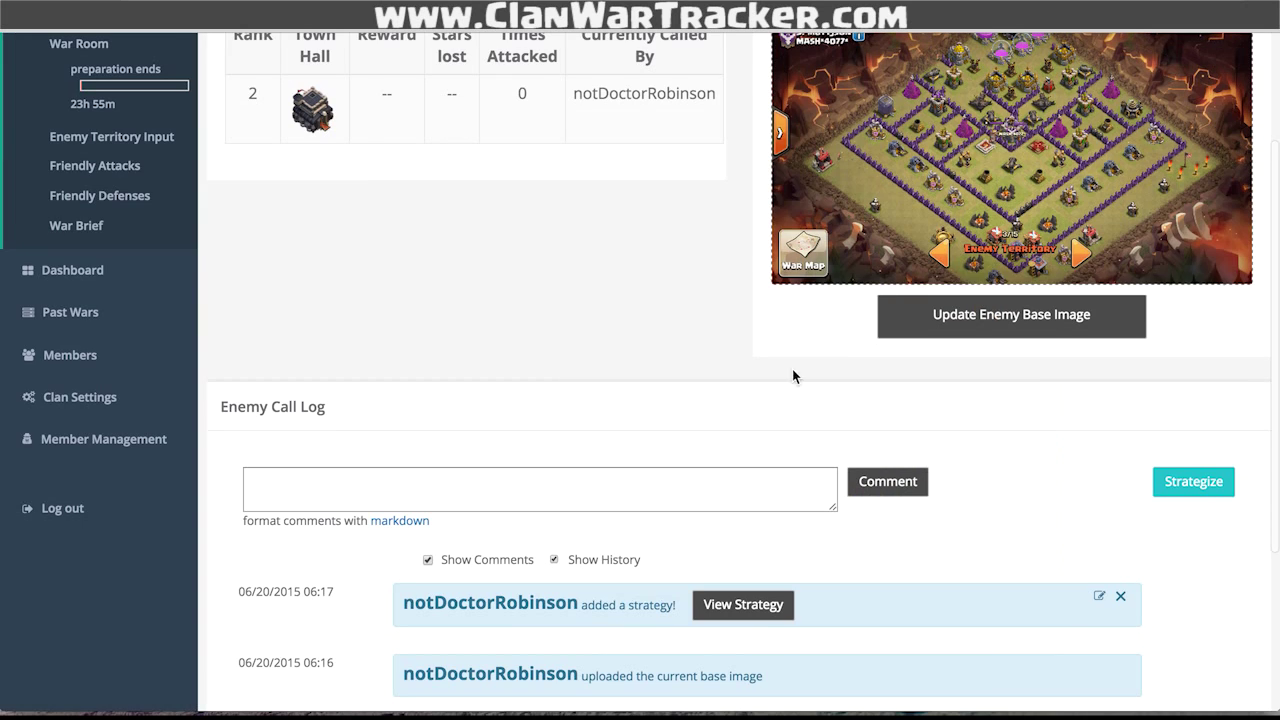
pyautogui.scroll(3, 608, 322)
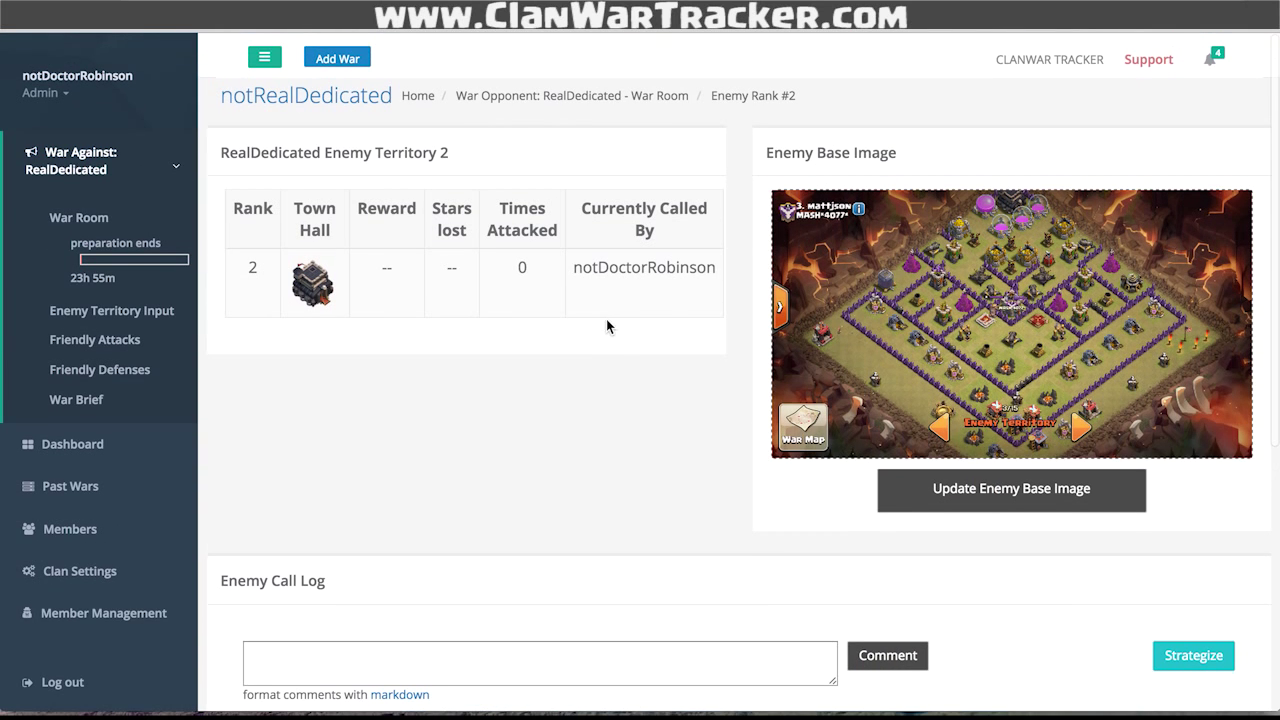
pyautogui.click(104, 222)
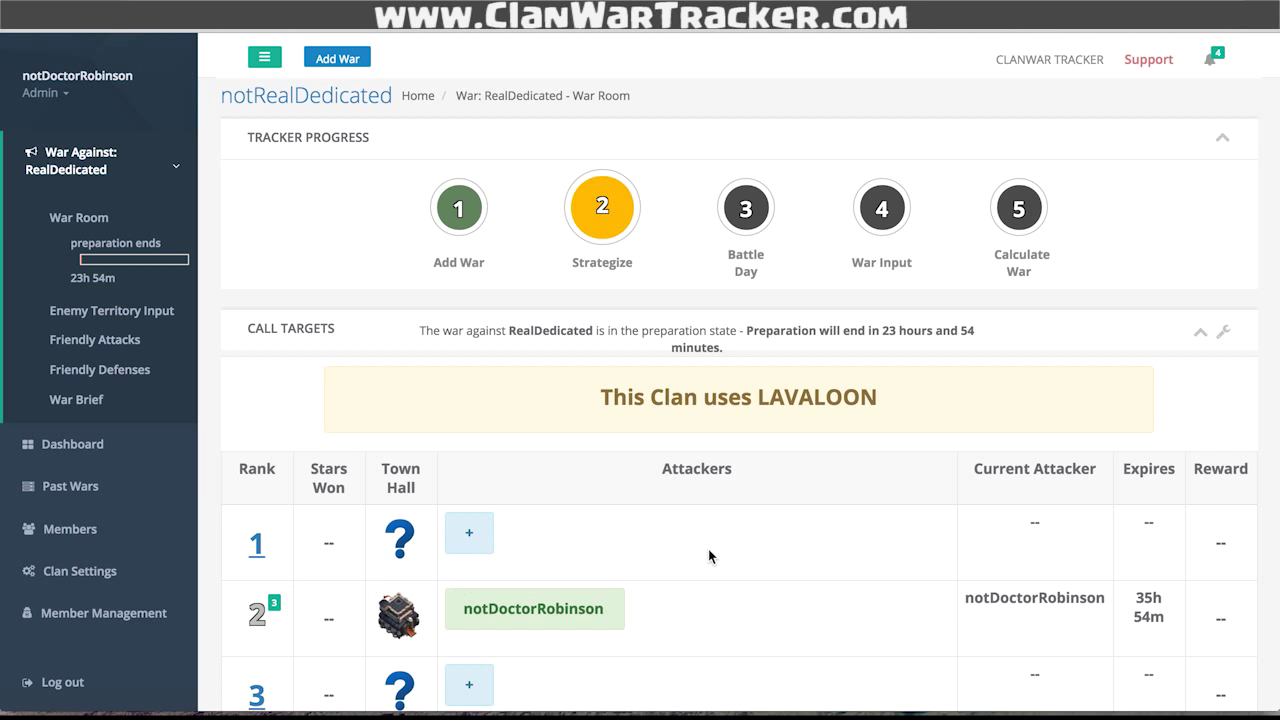
pyautogui.scroll(-2, 870, 551)
pyautogui.scroll(2, 871, 549)
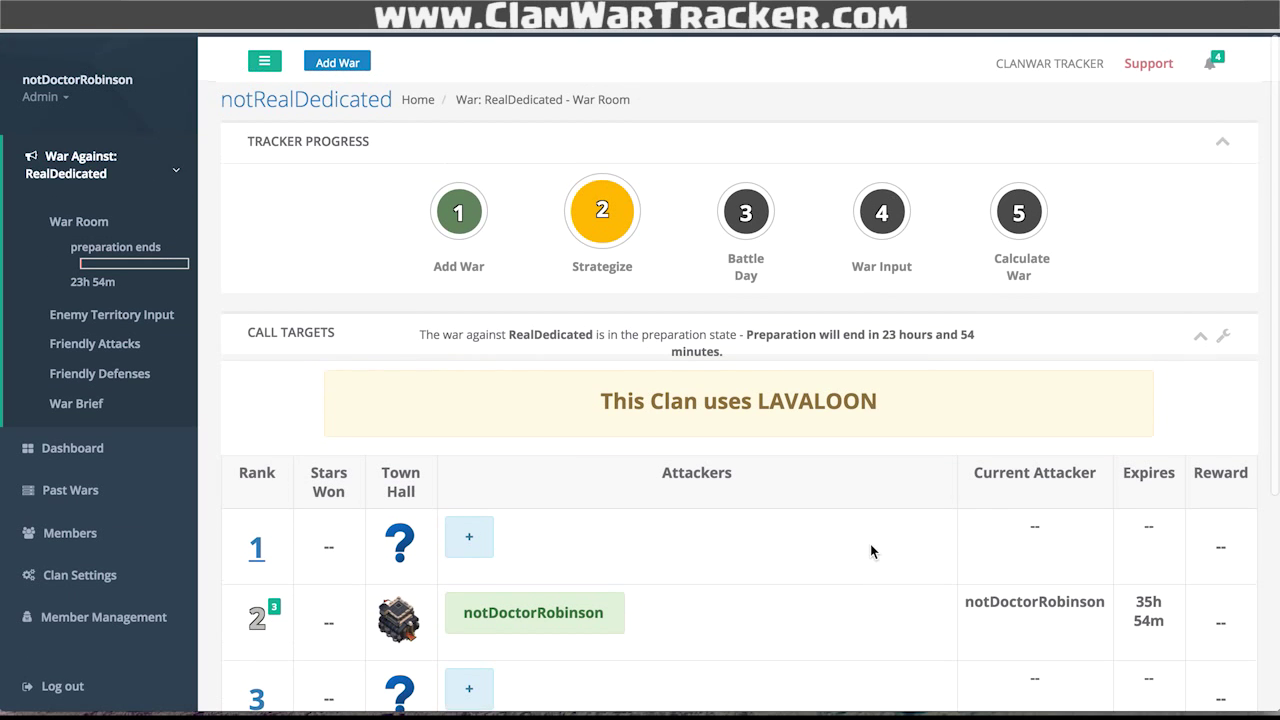
pyautogui.click(1211, 62)
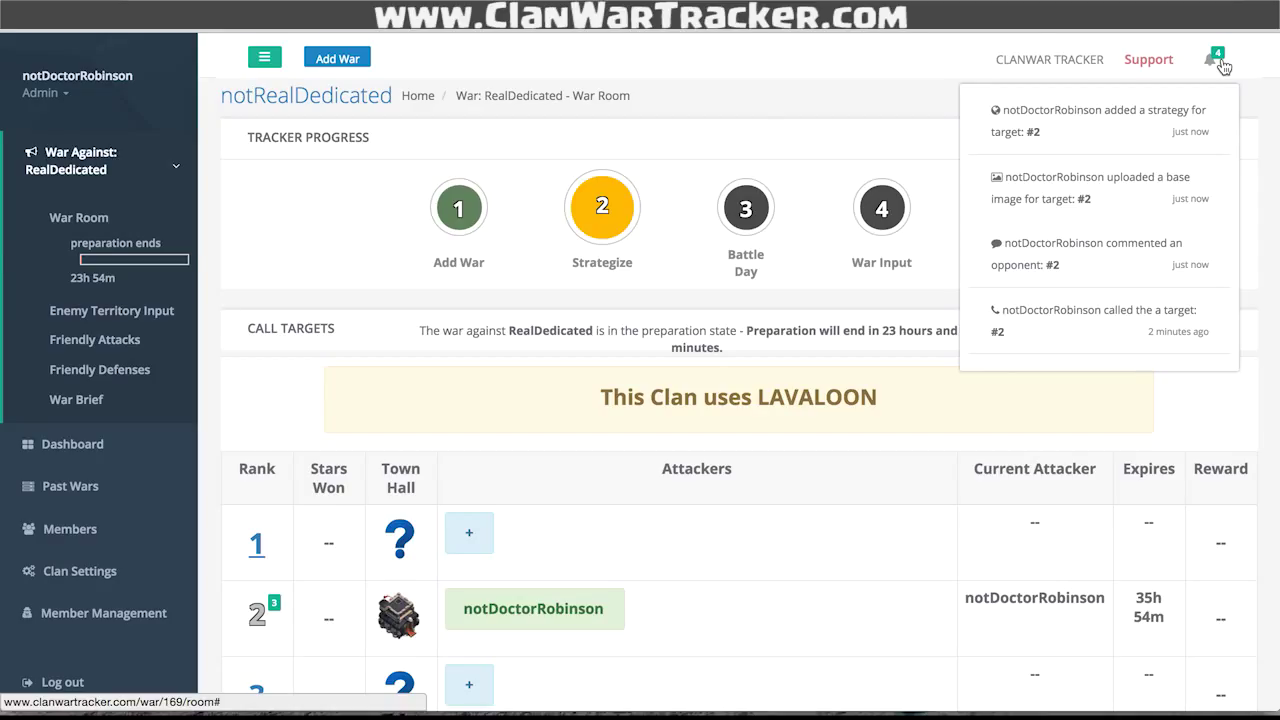
pyautogui.scroll(-3, 1034, 451)
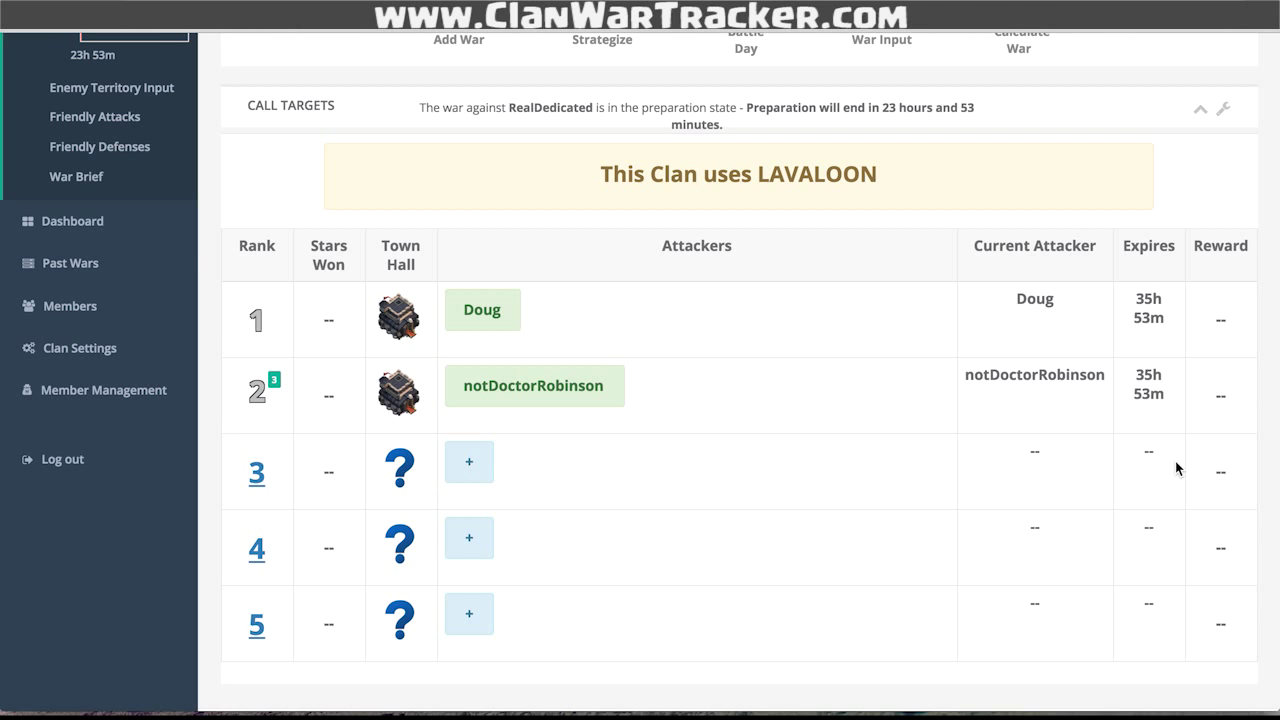
# - Cancel the existing call on enemy rank 2
pyautogui.scroll(1, 836, 519)
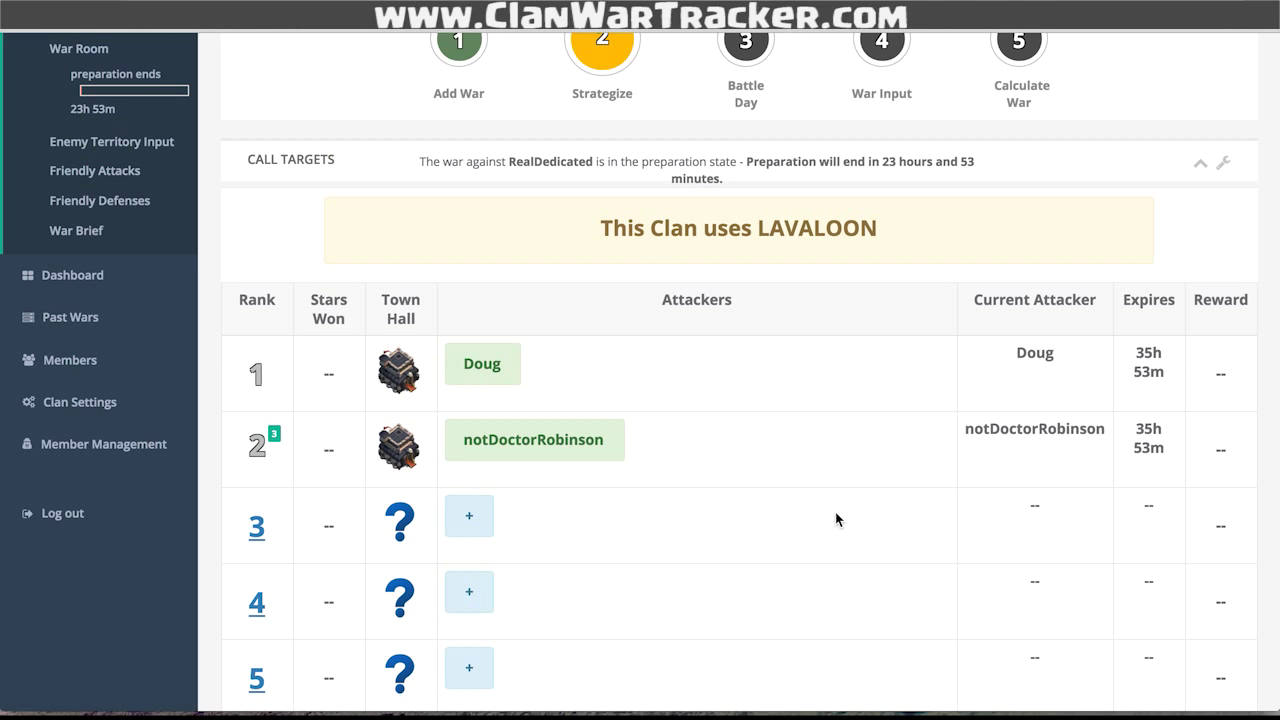
pyautogui.click(543, 437)
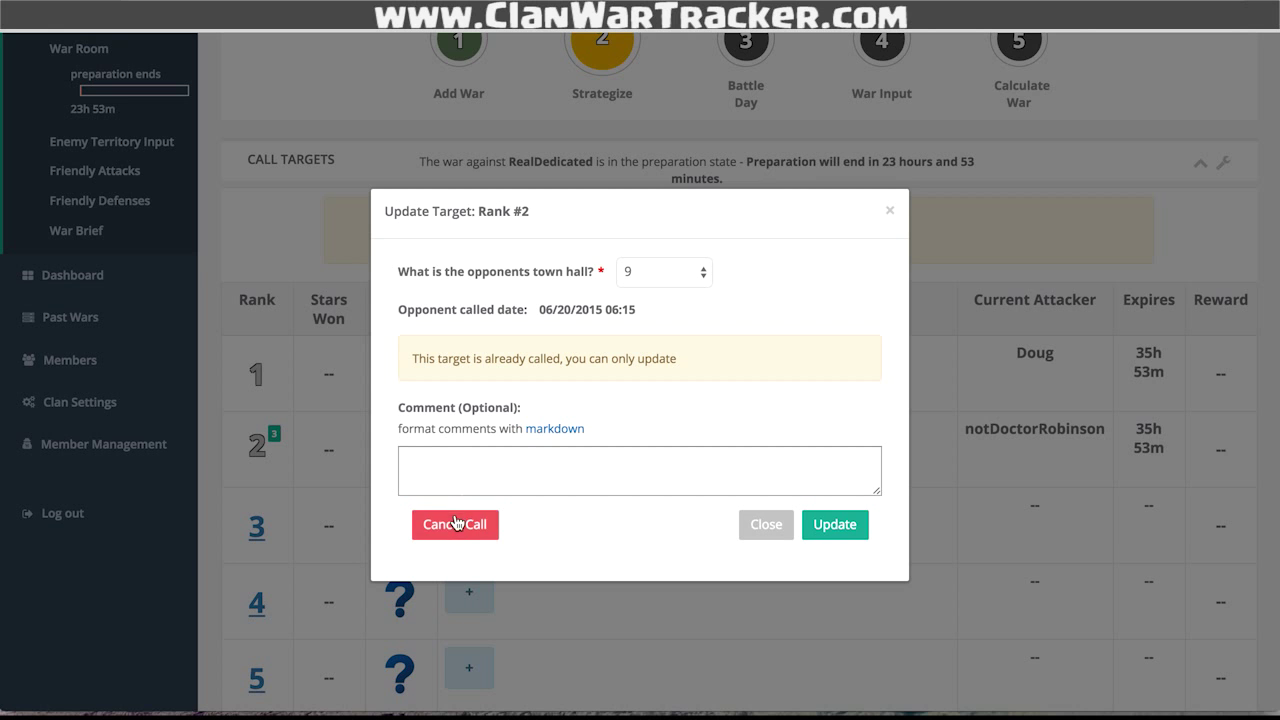
pyautogui.click(454, 522)
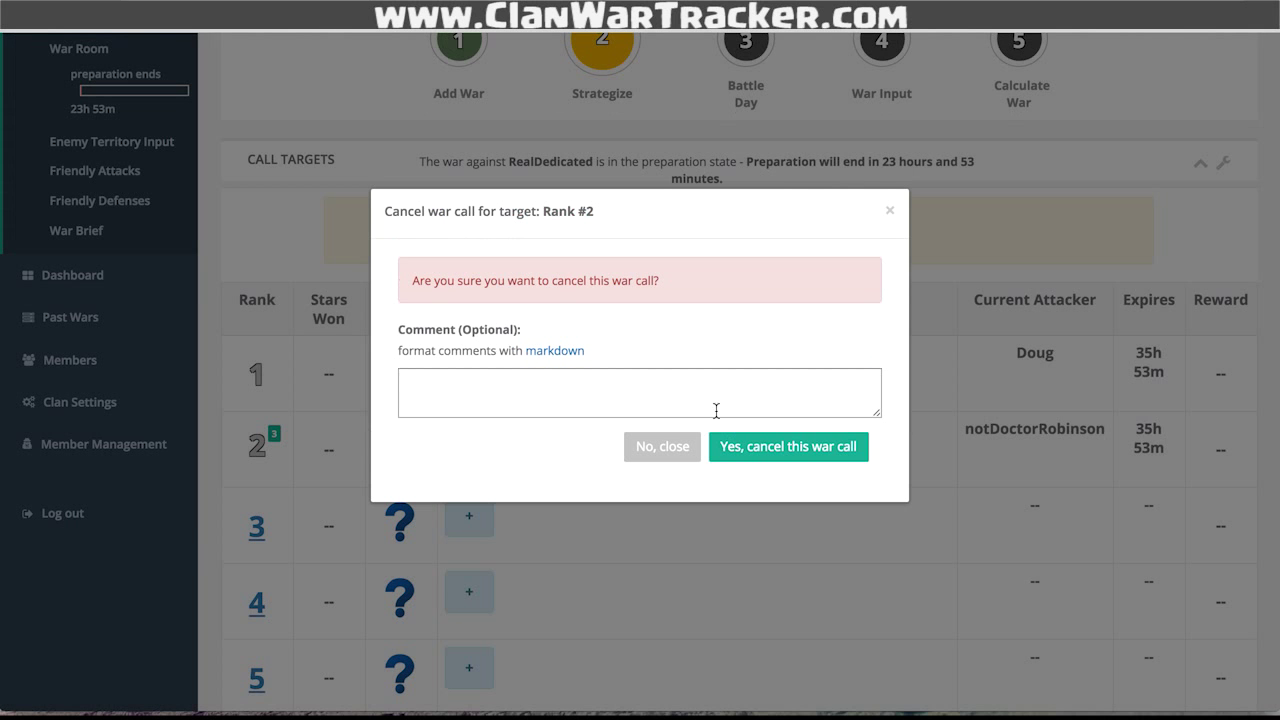
pyautogui.click(751, 450)
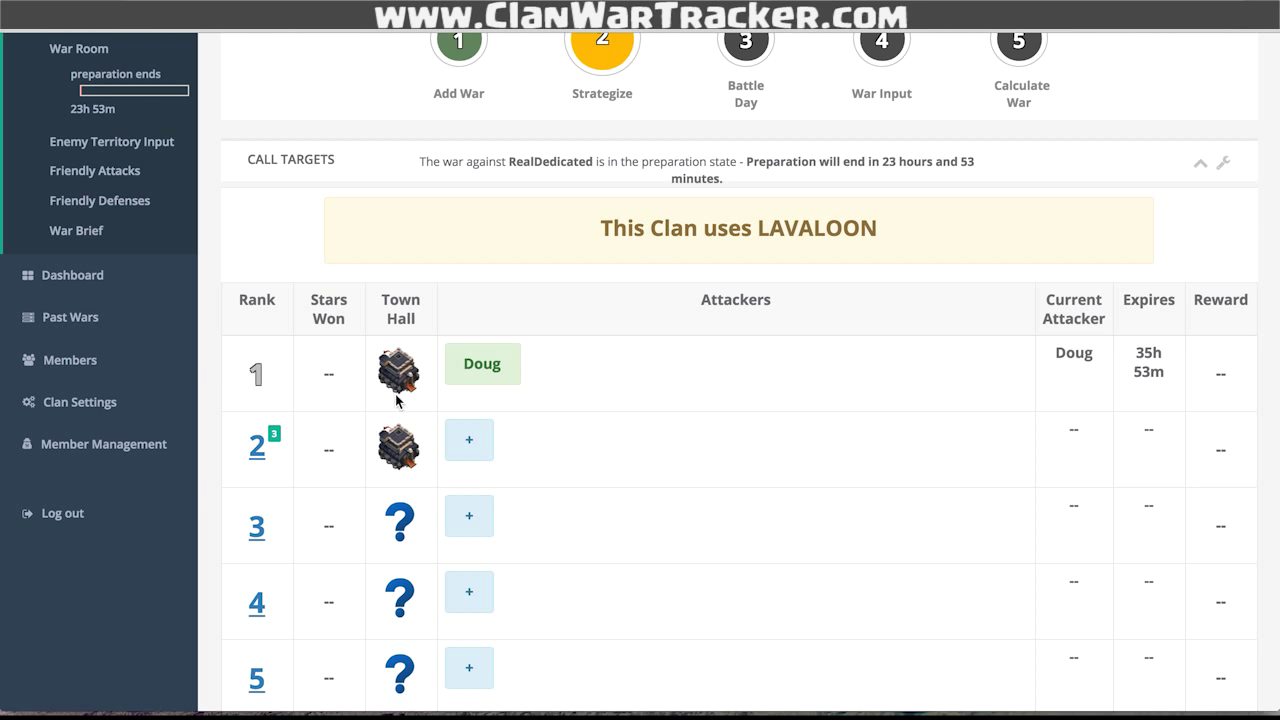
# - Call enemy rank 2 again on behalf of a different clan member
pyautogui.click(480, 450)
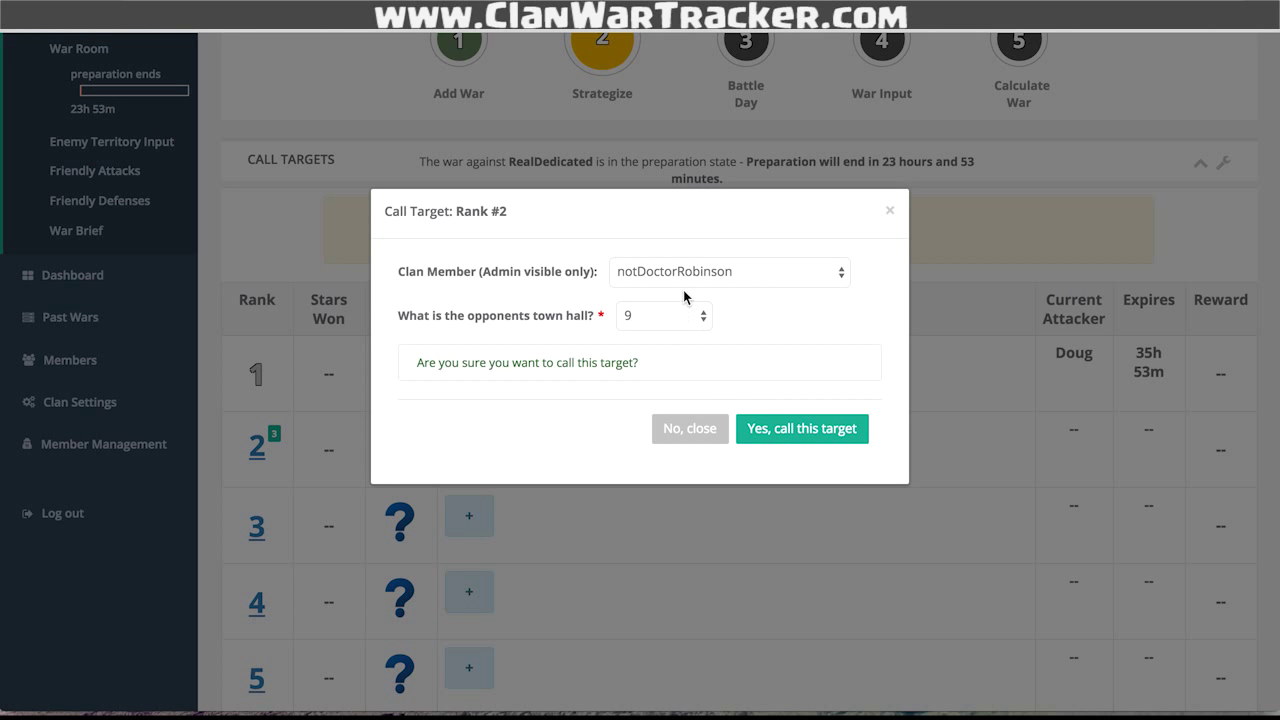
pyautogui.click(671, 283)
pyautogui.click(668, 324)
pyautogui.click(760, 438)
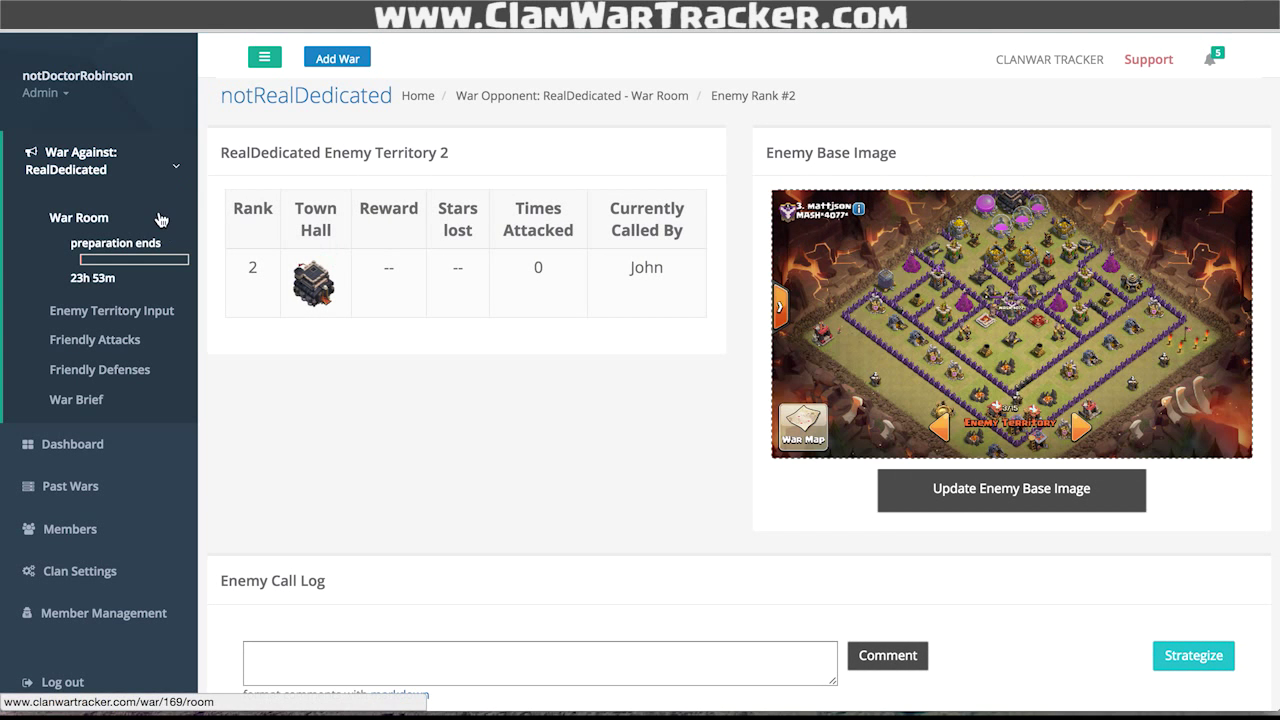
# - Open the RealDedicated war's settings and set the war stage to In Progress
pyautogui.click(160, 219)
pyautogui.scroll(-3, 731, 512)
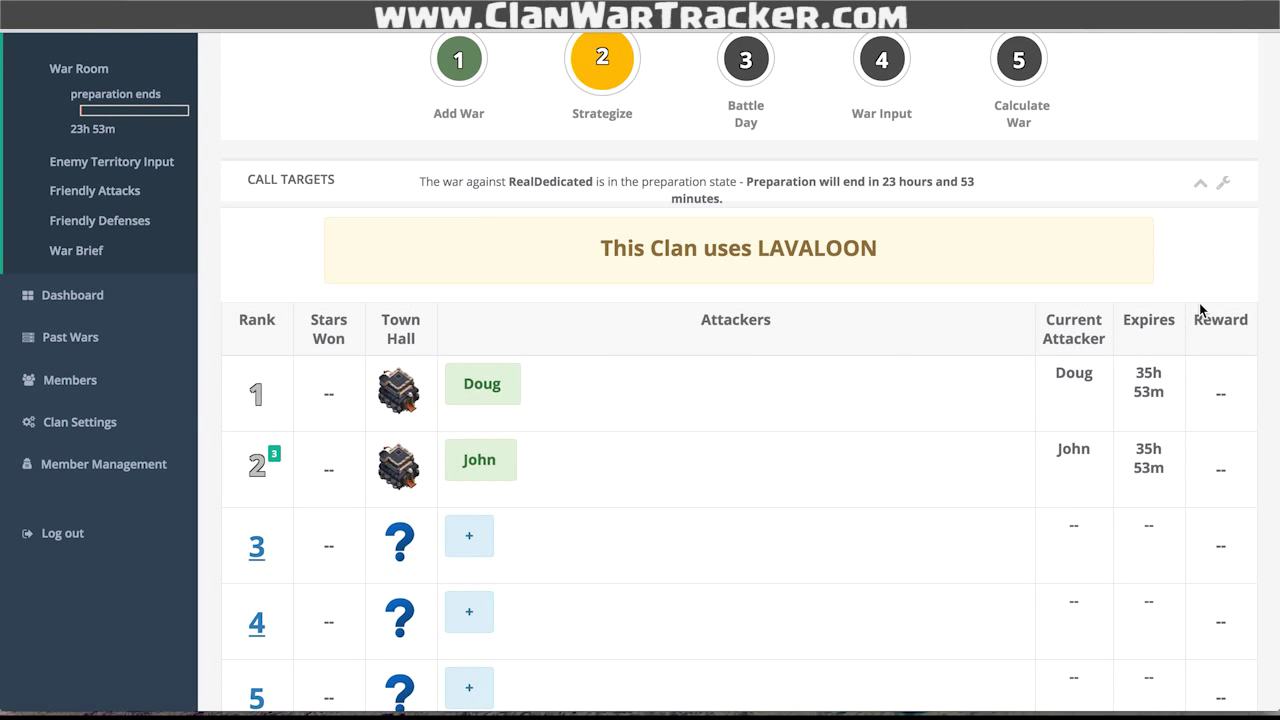
pyautogui.scroll(3, 1199, 303)
pyautogui.click(1223, 334)
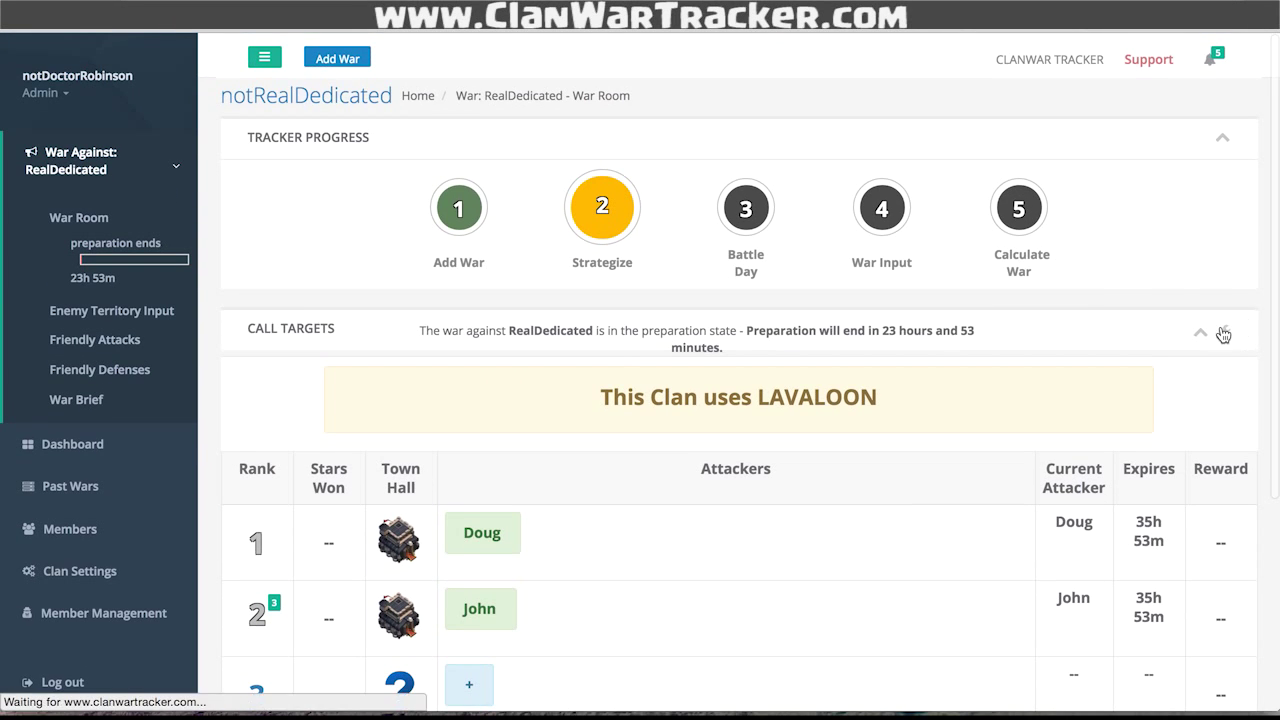
pyautogui.click(703, 475)
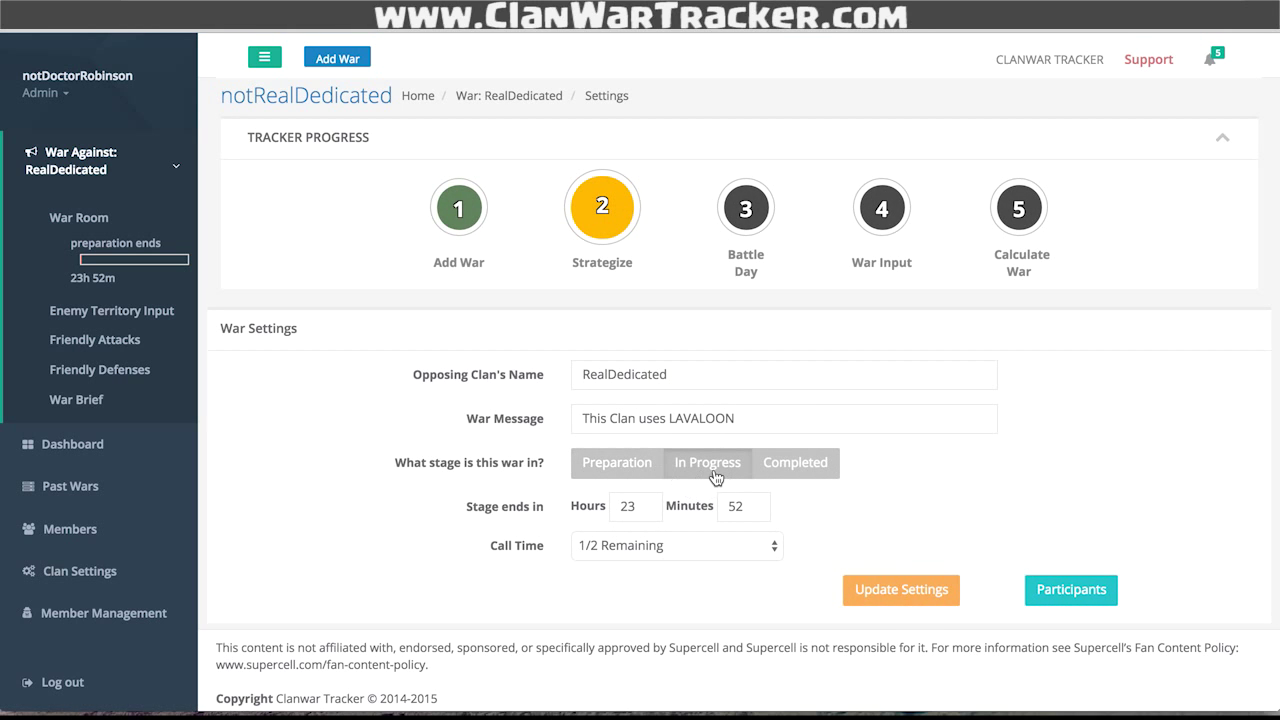